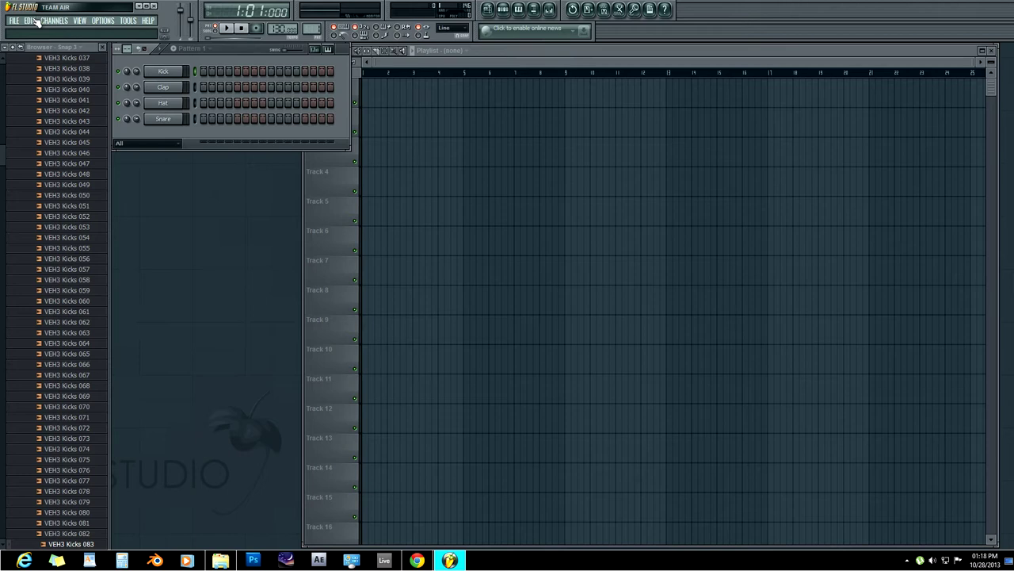
Step: Add a new ACE synthesizer channel to the project
left_click(51, 21)
mouse_move(56, 30)
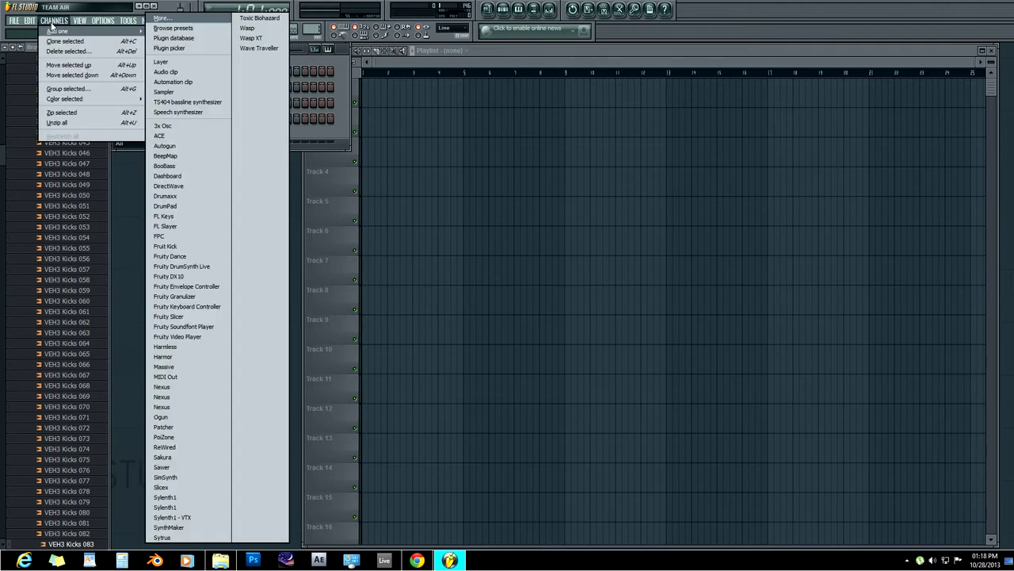
left_click(163, 136)
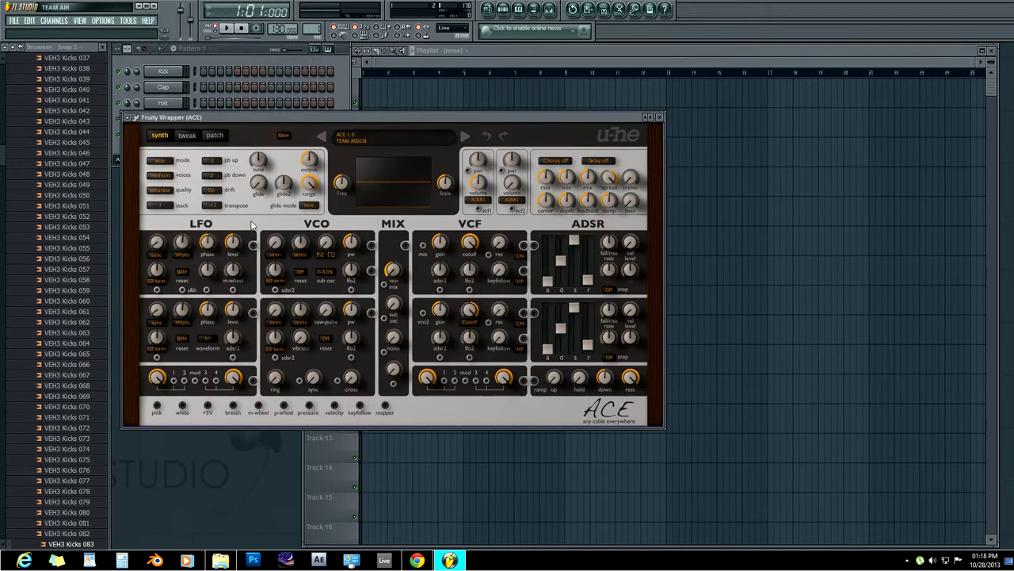
Step: Load the eX Soft Pluck patch from the 02 Leads category in ACE
left_click(214, 136)
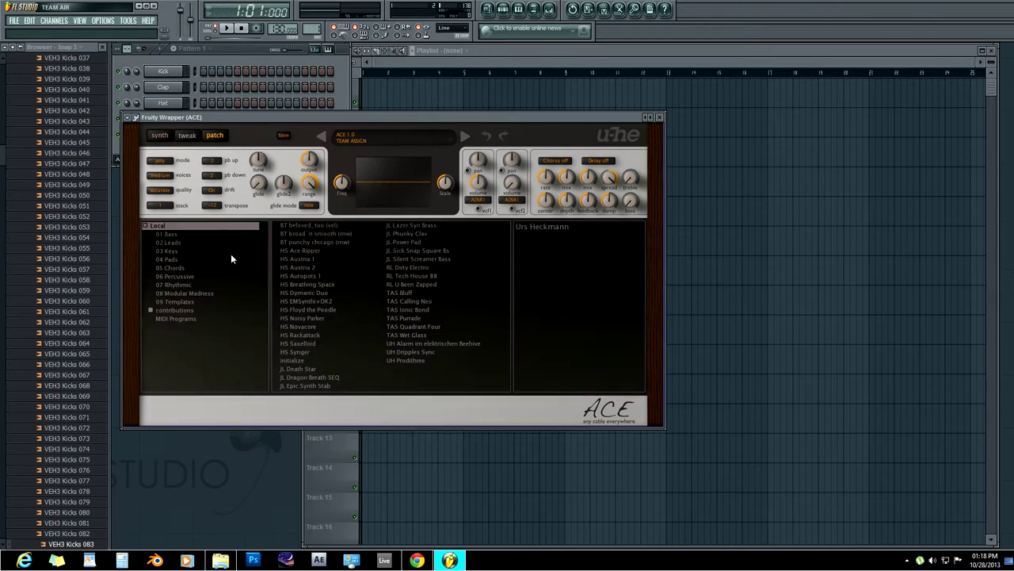
left_click(174, 243)
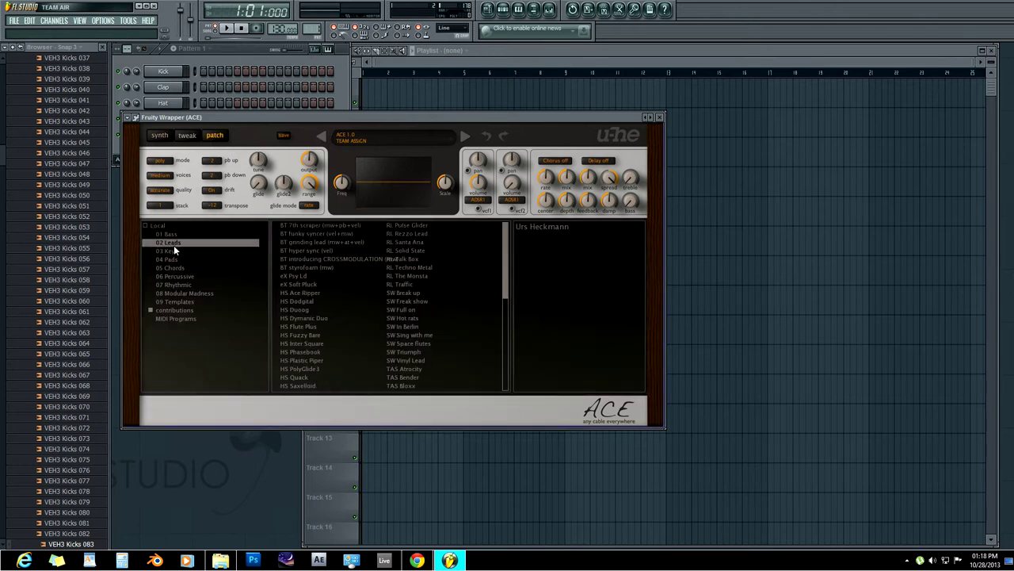
left_click(301, 284)
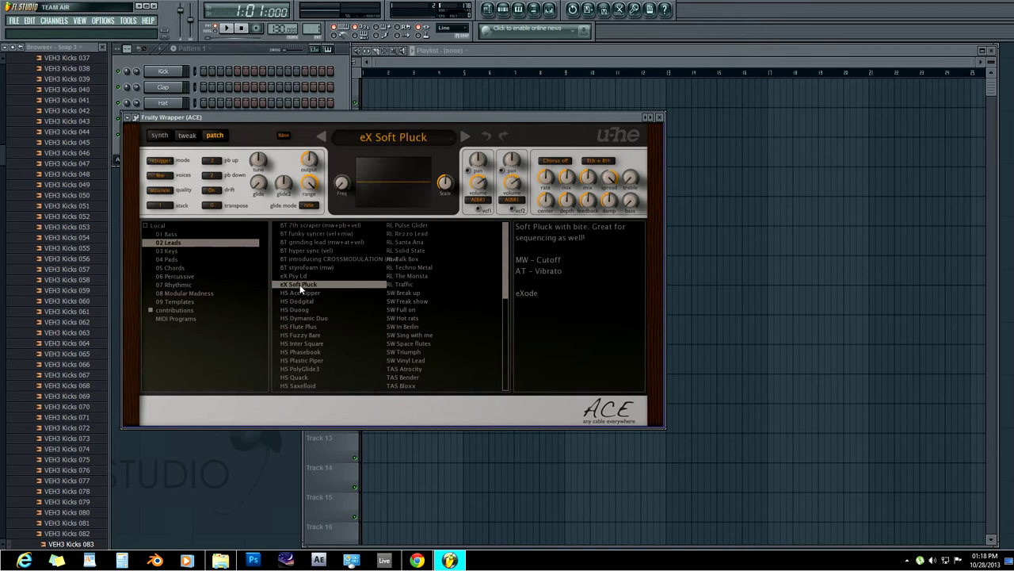
Step: Adjust the fall/rise rates of both ACE ADSR envelopes, setting the first one to 26, and play a test note
left_click(159, 138)
left_click_drag(473, 318, 471, 246)
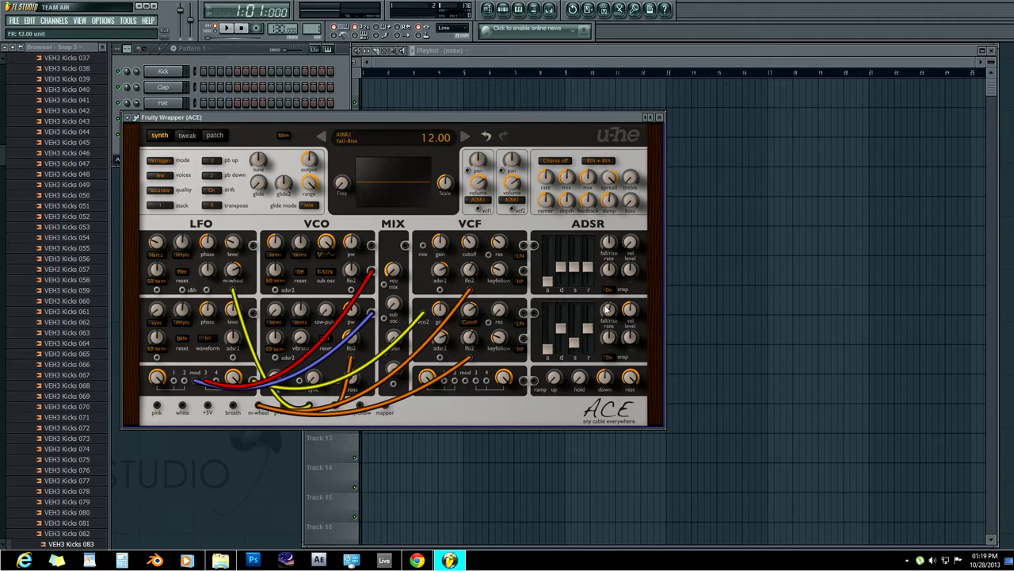
left_click_drag(607, 310, 606, 306)
left_click_drag(608, 242, 609, 240)
left_click(225, 485)
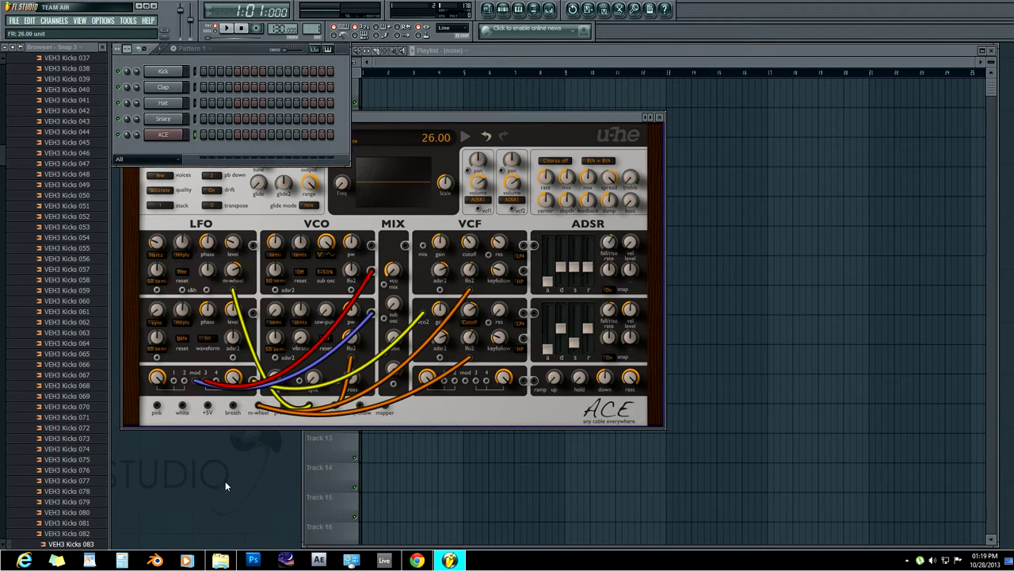
key("h")
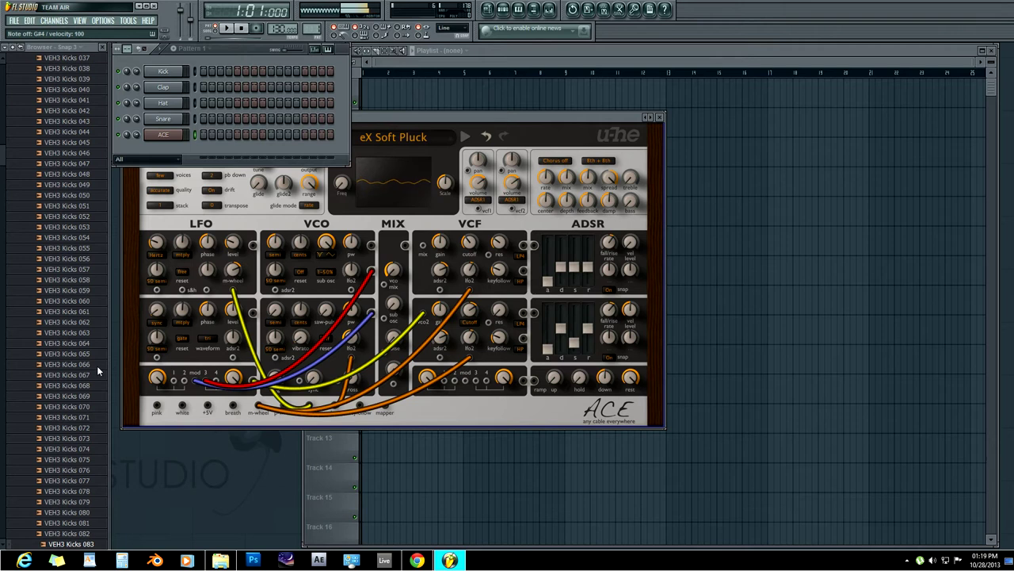
Step: Set the audio output device to Speakers (High Definition Audio Device) and play test notes on the ACE channel
left_click(103, 19)
left_click(116, 50)
left_click(534, 164)
left_click(504, 201)
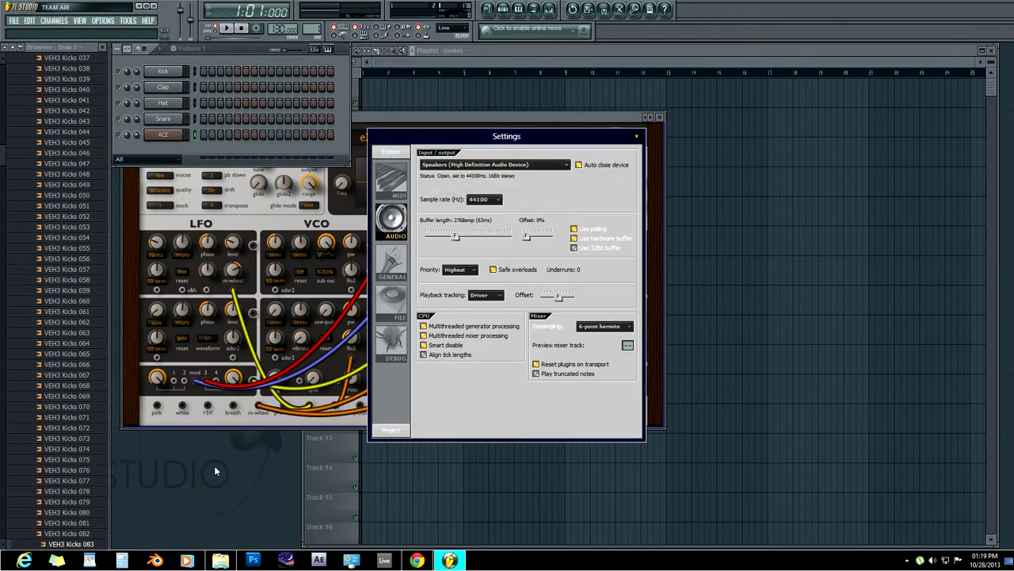
left_click(636, 135)
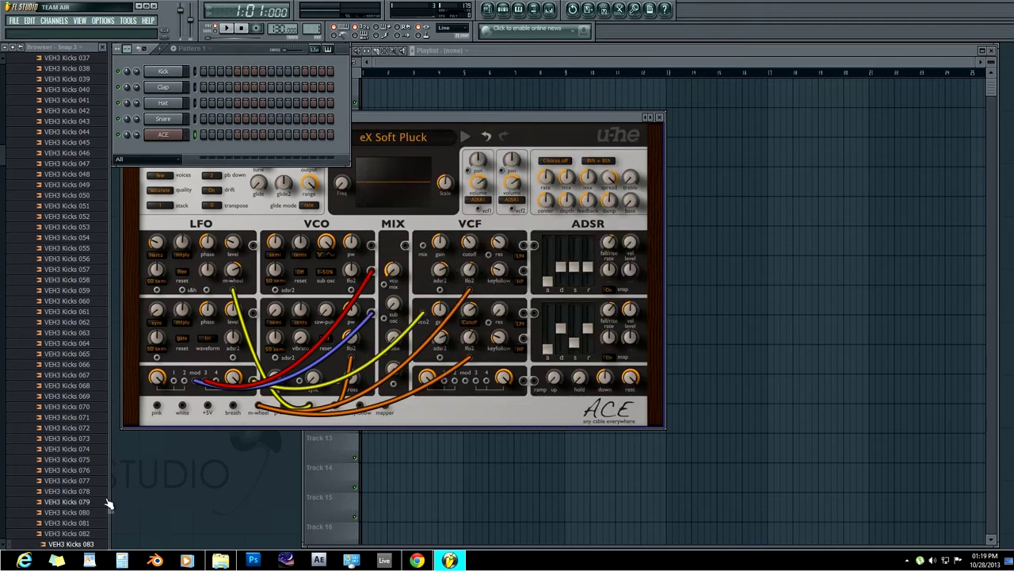
key("h")
key("v")
Step: Move the ACE plugin window clear of the channel list, close it, and open the ACE channel's piano roll
left_click(205, 117)
left_click_drag(205, 116, 247, 194)
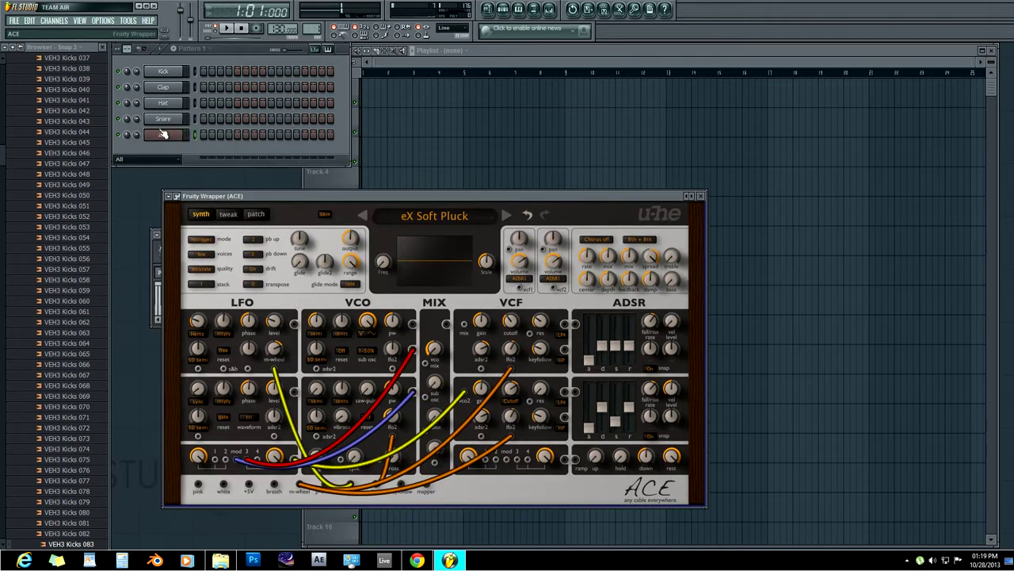
left_click(164, 137)
right_click(166, 140)
left_click(167, 140)
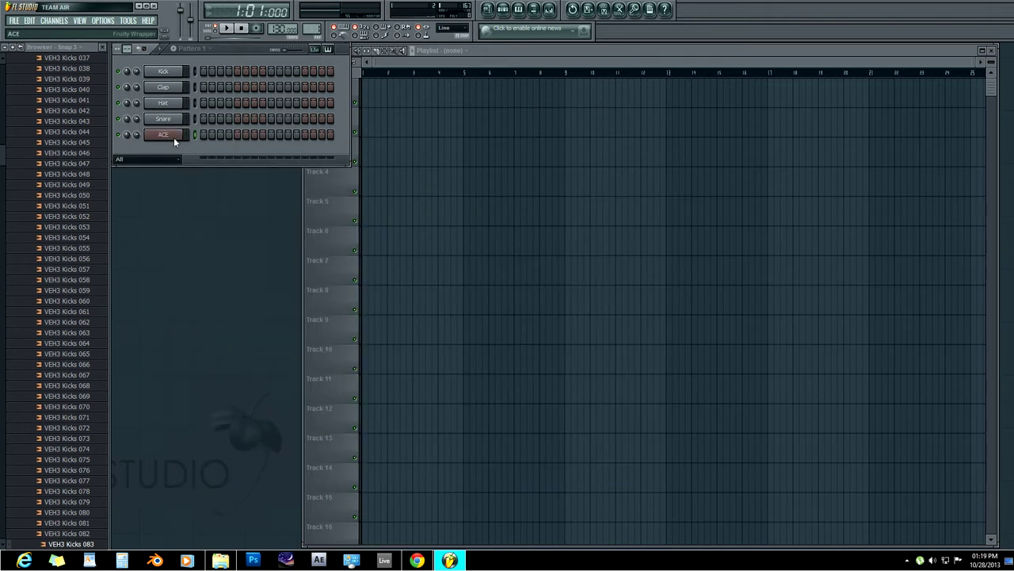
right_click(166, 137)
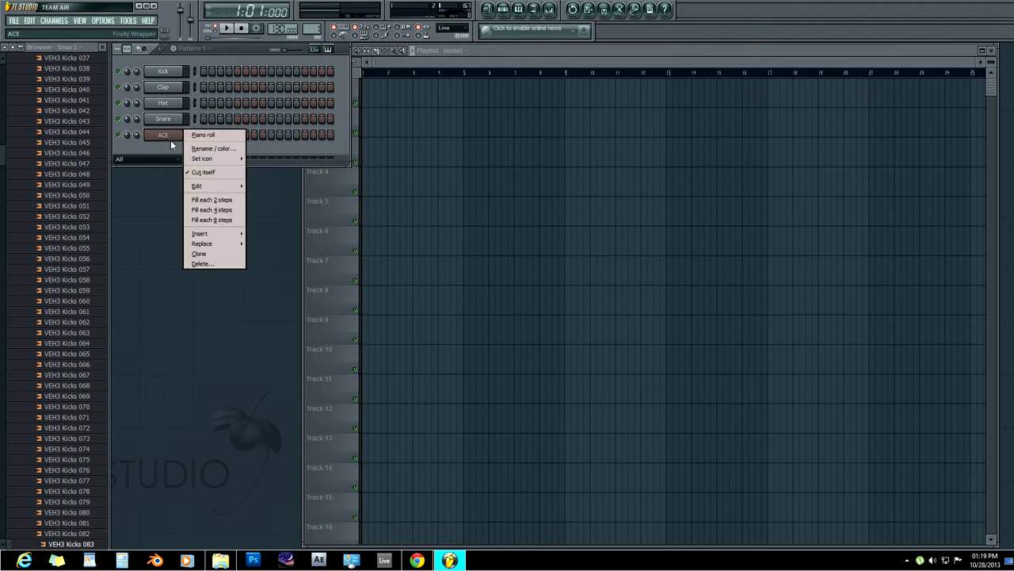
left_click(199, 135)
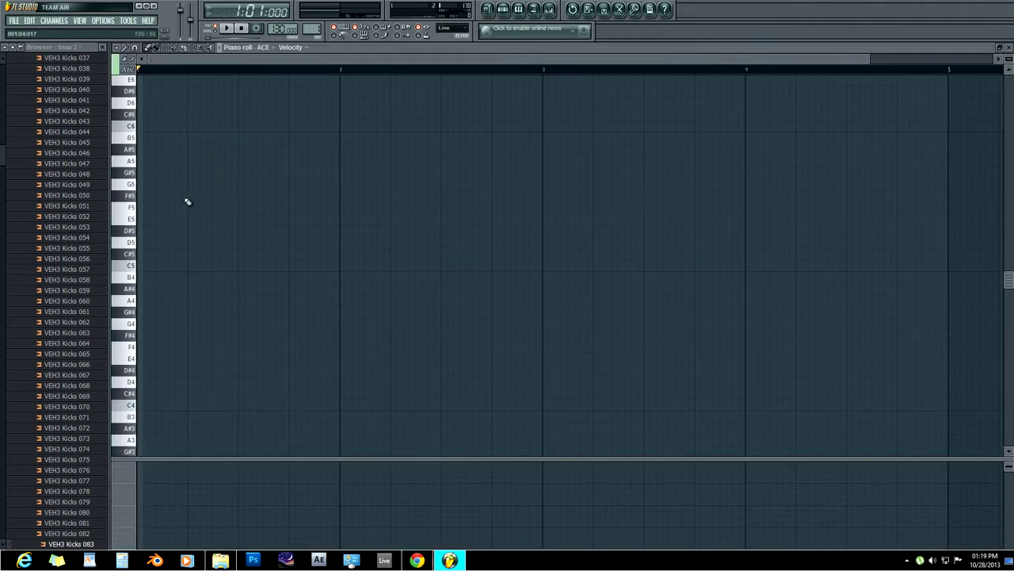
Step: Import all tracks of the NickyRomeroAvicii ICouldBetheOne MIDI file from the downloads folder into the ACE piano roll
left_click(220, 561)
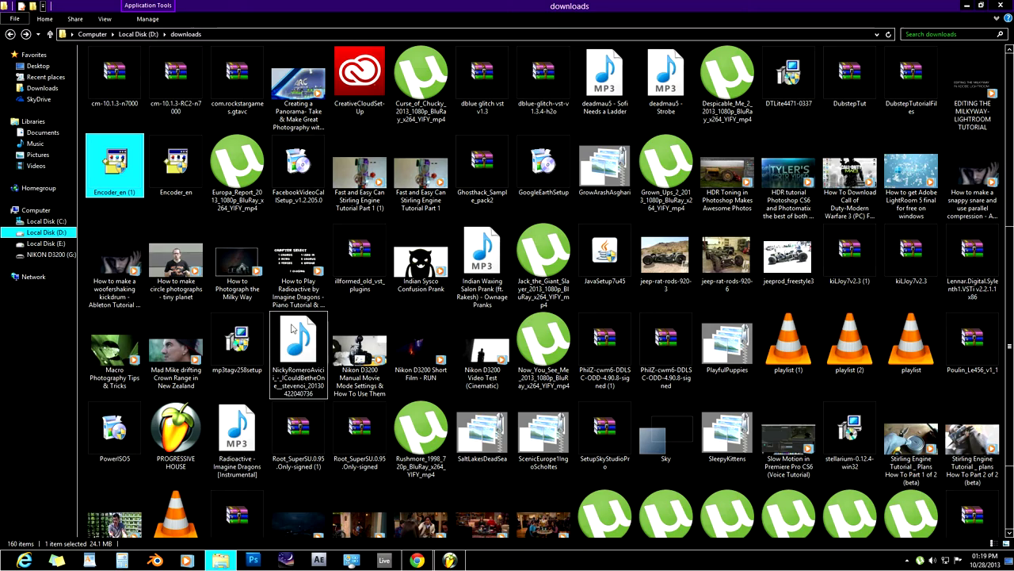
left_click_drag(305, 347, 228, 223)
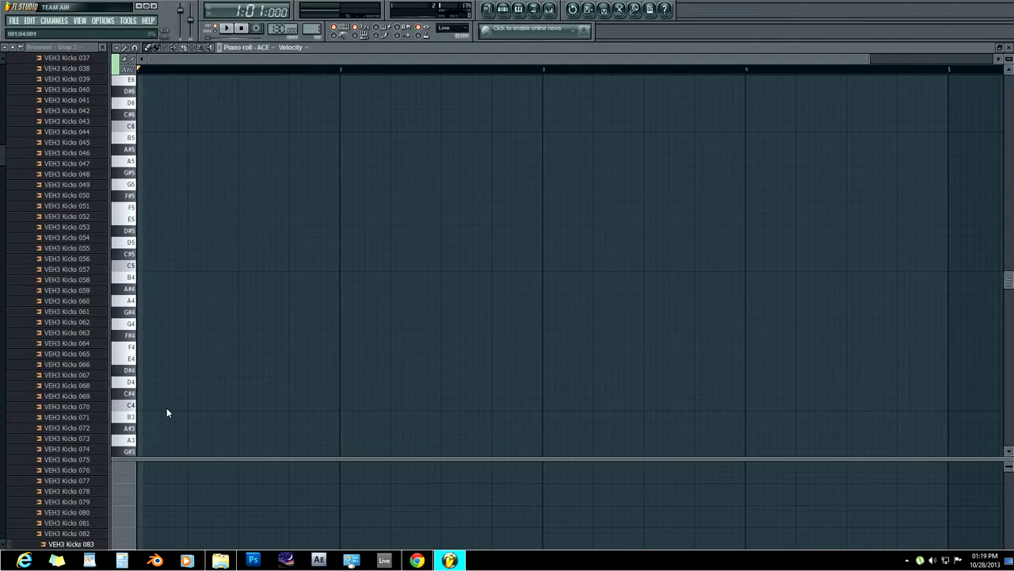
left_click_drag(162, 391, 166, 389)
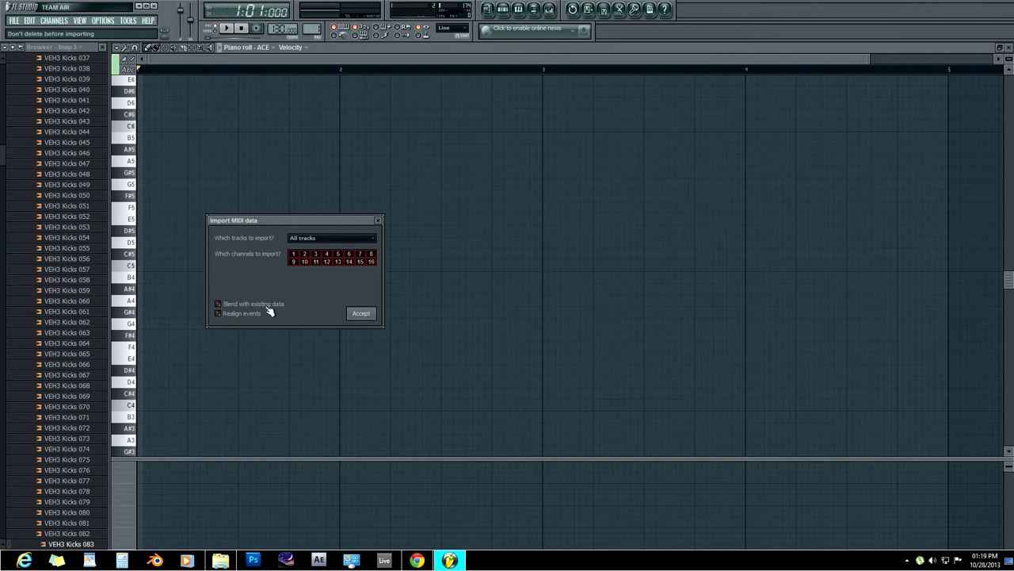
left_click(362, 314)
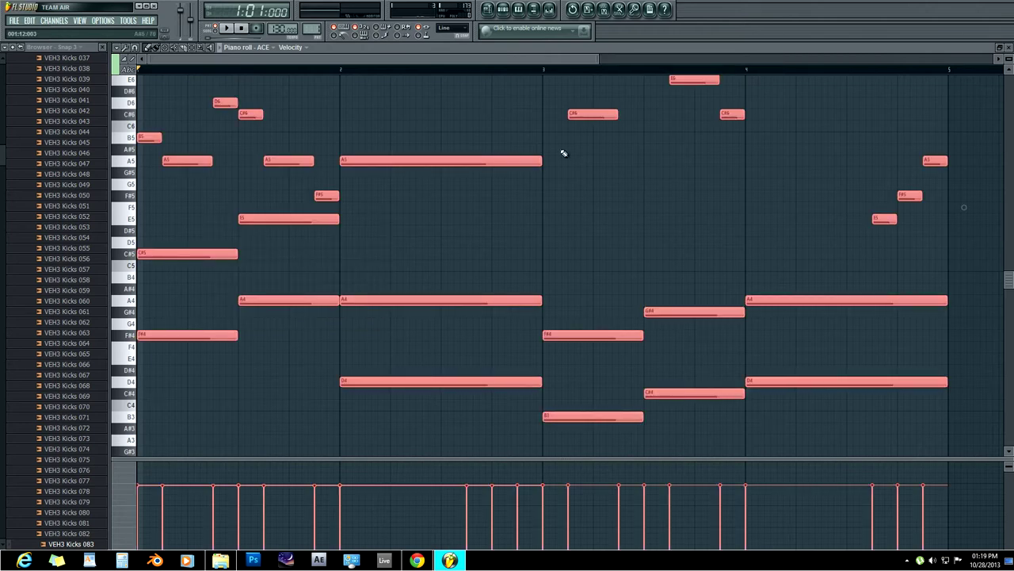
Step: Play the imported melody, close the enlarged piano roll, and reopen the ACE synth window
scroll(554, 261, "up", 3)
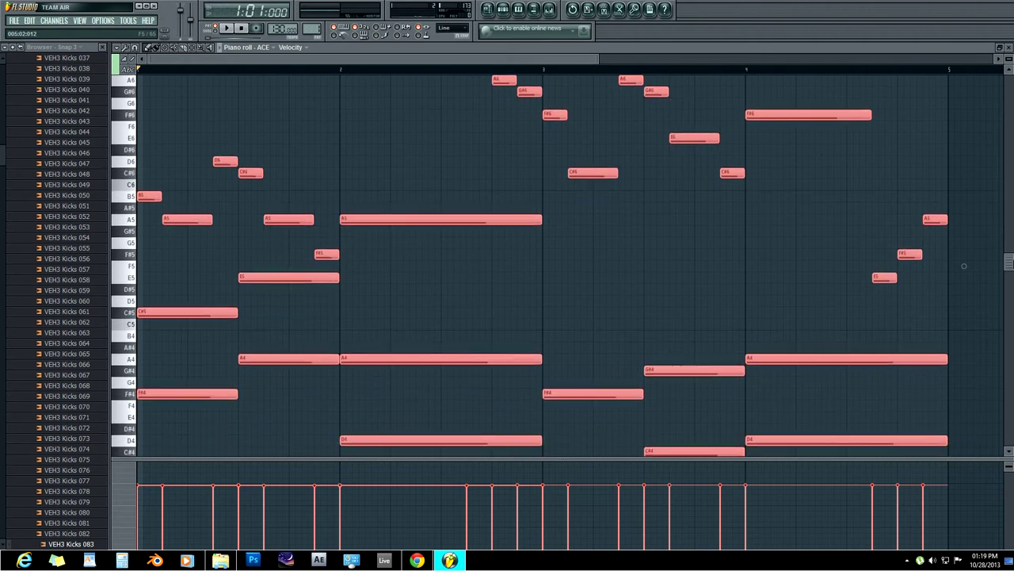
key("space")
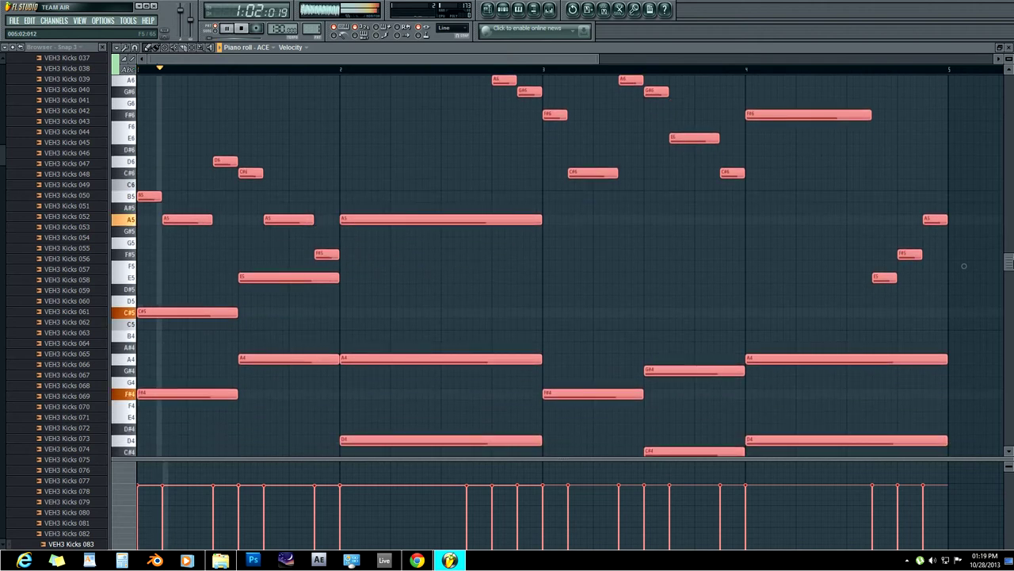
left_click(1000, 46)
left_click(165, 135)
left_click(168, 135)
left_click(169, 136)
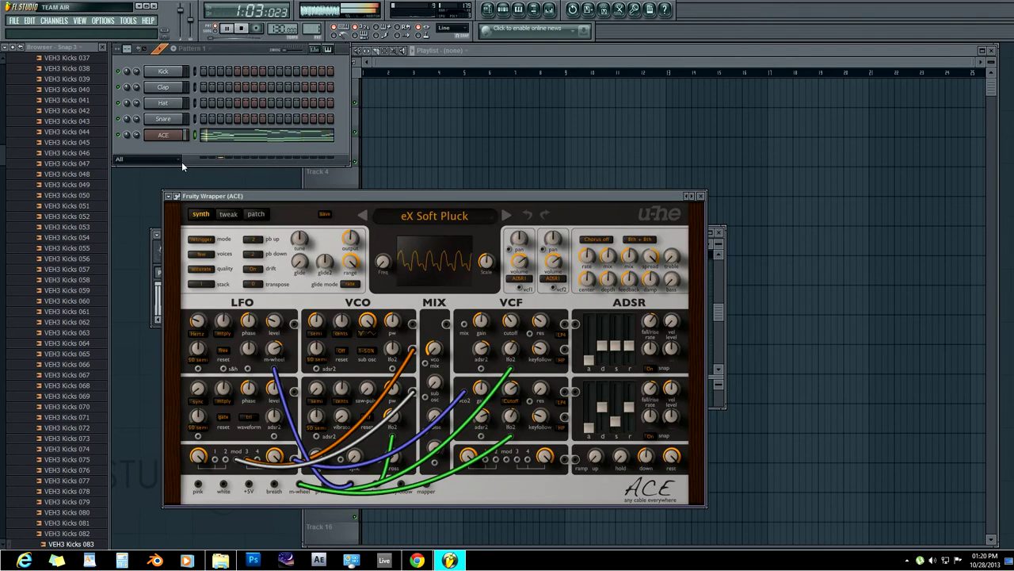
Step: Stop playback and set ACE's voice mode to poly, keeping the eX Soft Pluck patch
key("space")
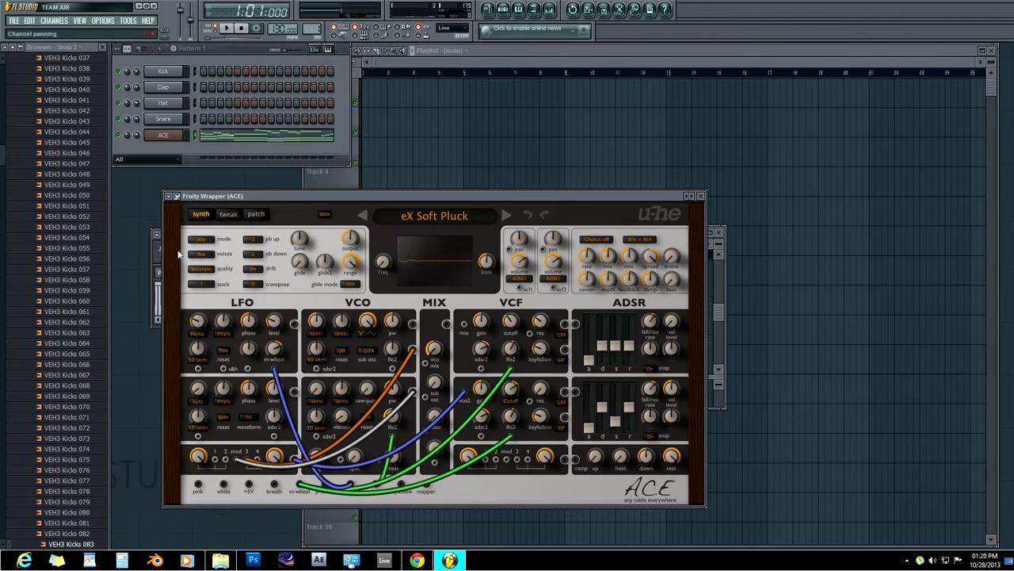
left_click(202, 240)
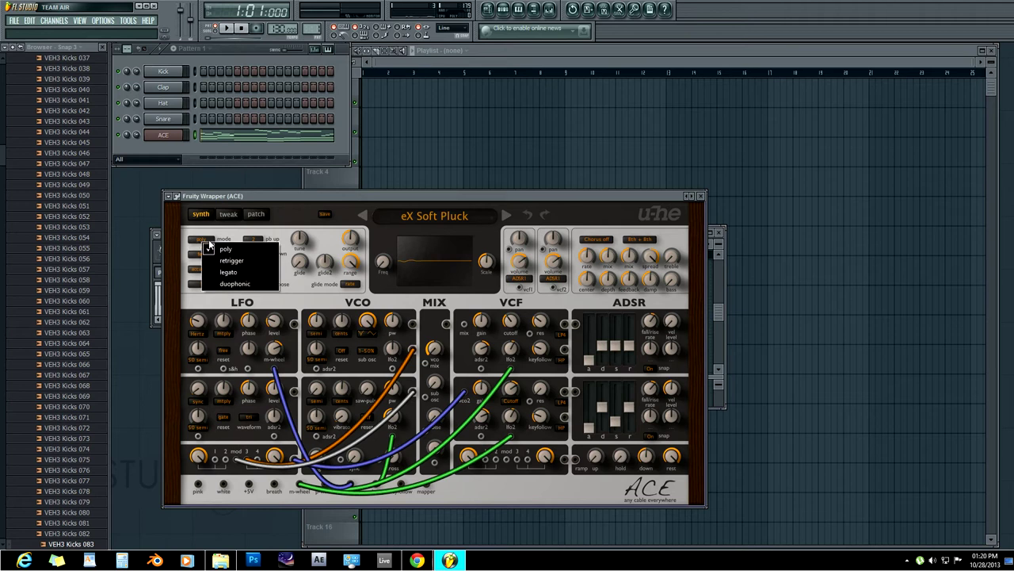
left_click(226, 248)
left_click(256, 214)
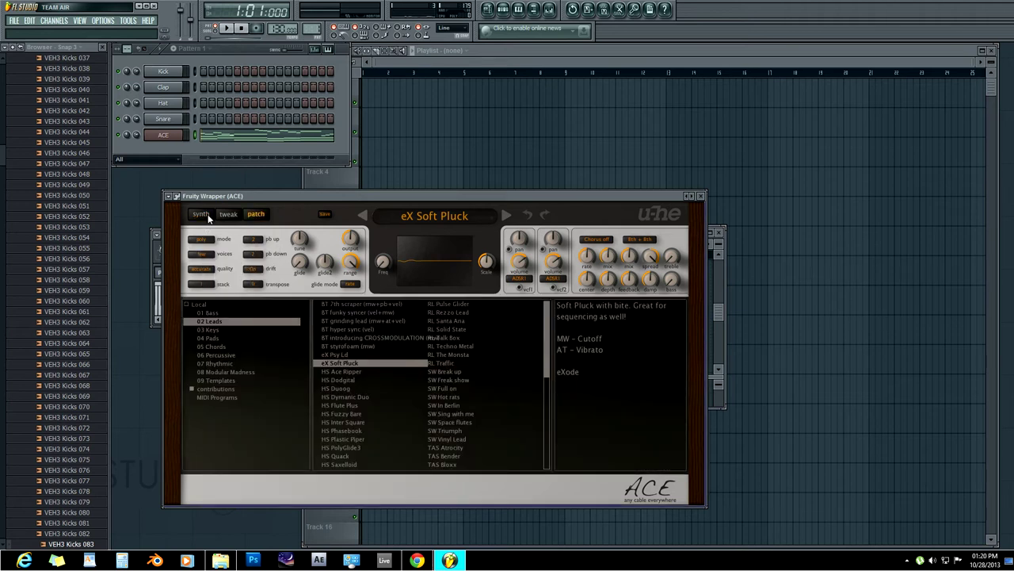
left_click(202, 215)
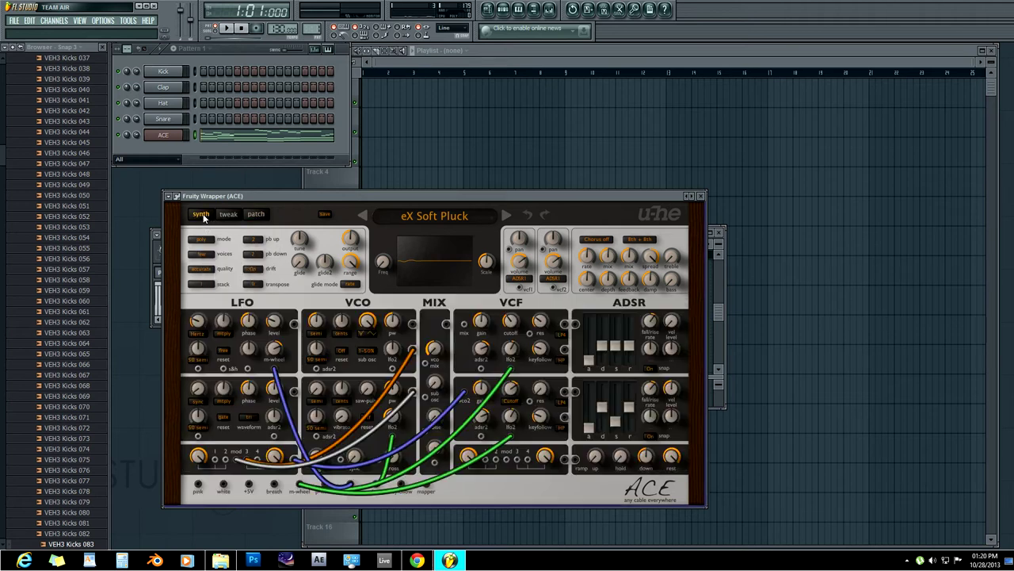
Step: Set the first VCF's cutoff to 68 and its LFO2 frequency modulation depth to 42, and play the pattern to check the sound
left_click(513, 392)
left_click(510, 323)
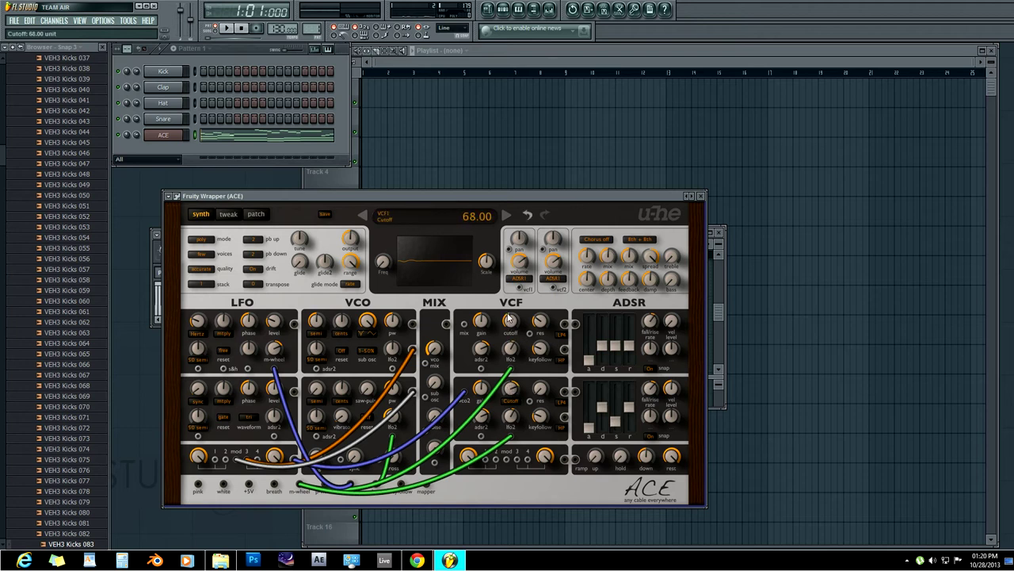
left_click(512, 415)
left_click_drag(513, 351, 599, 343)
left_click(148, 385)
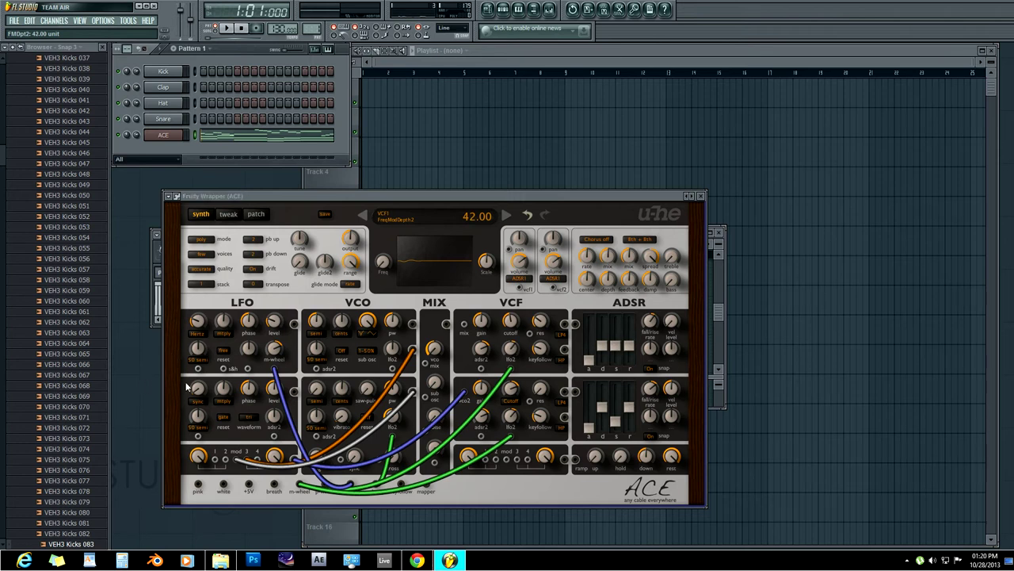
key("space")
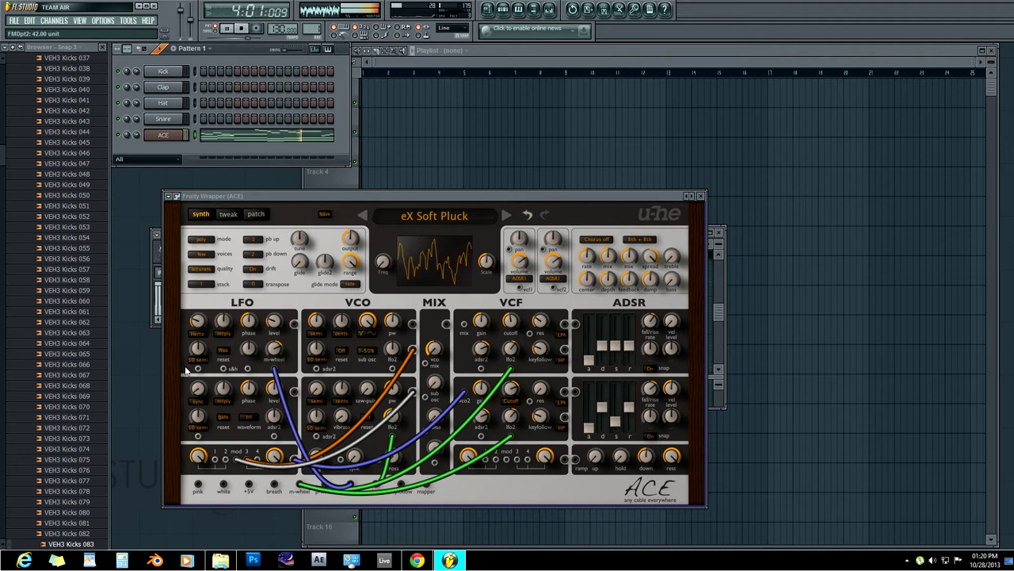
key("space")
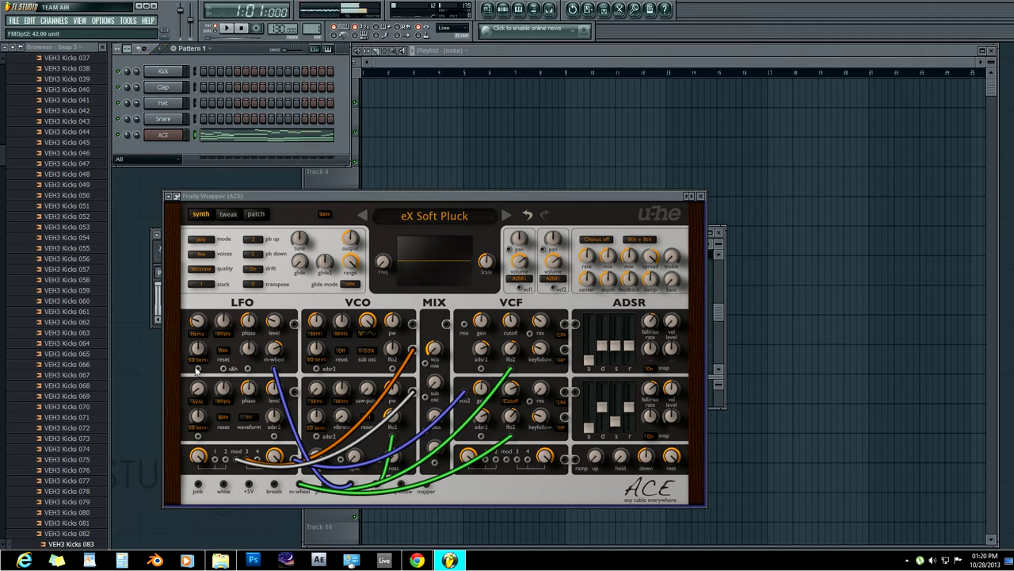
Step: Close the ACE window and assign the ACE channel to a free mixer track
left_click(702, 196)
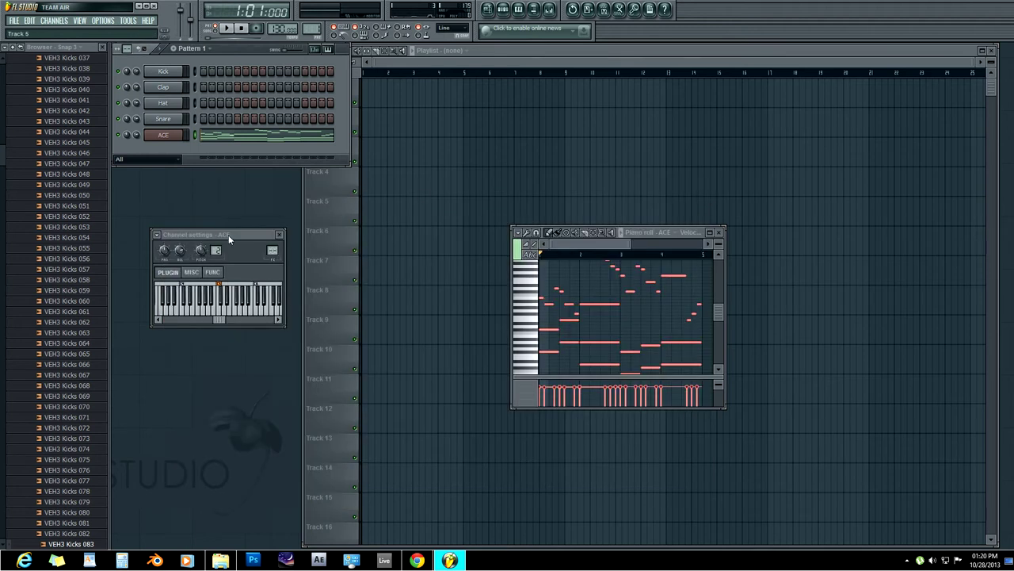
left_click(159, 236)
left_click(198, 261)
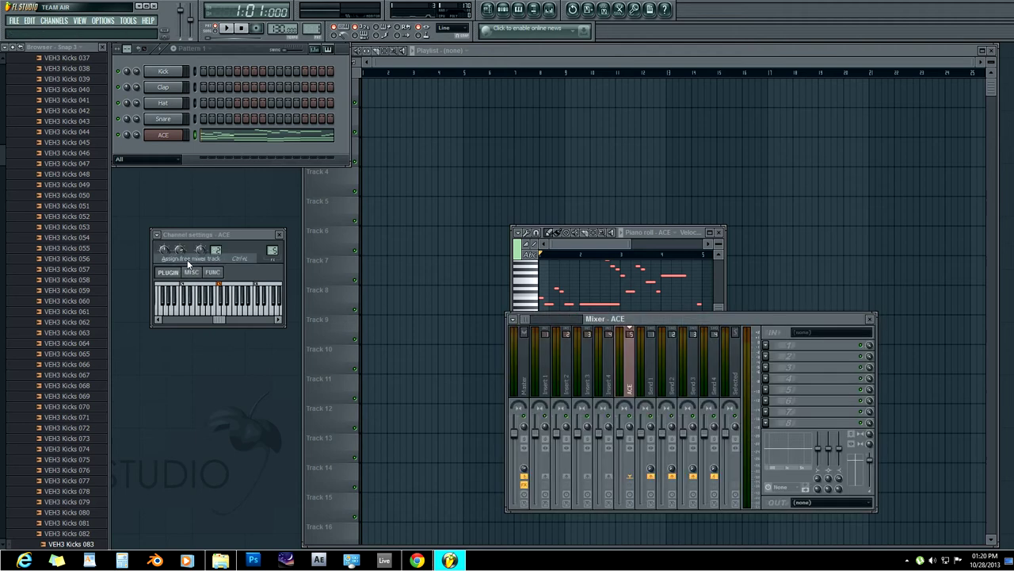
Step: Close the floating ACE piano roll window to uncover the mixer
left_click(672, 232)
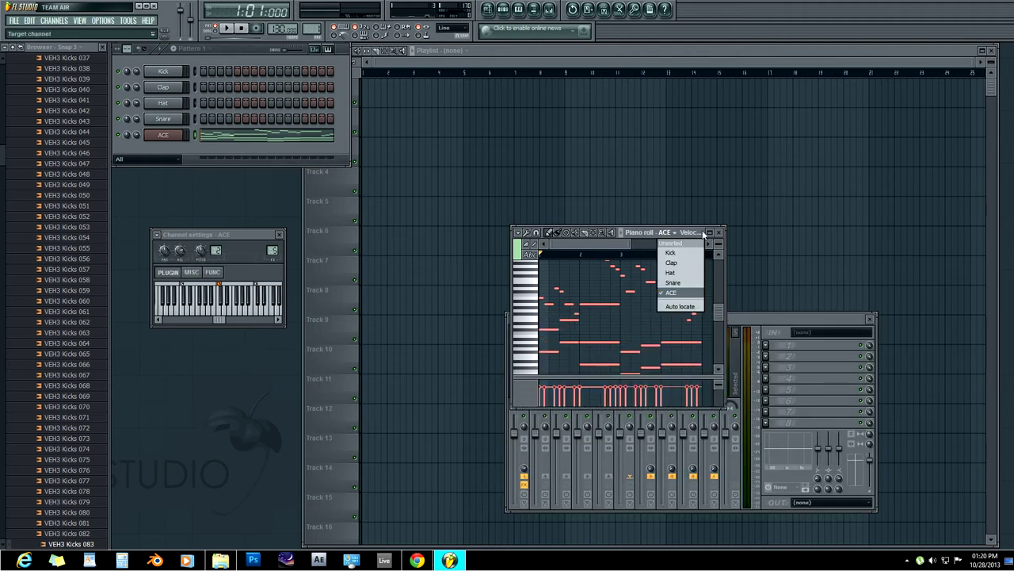
left_click(699, 233)
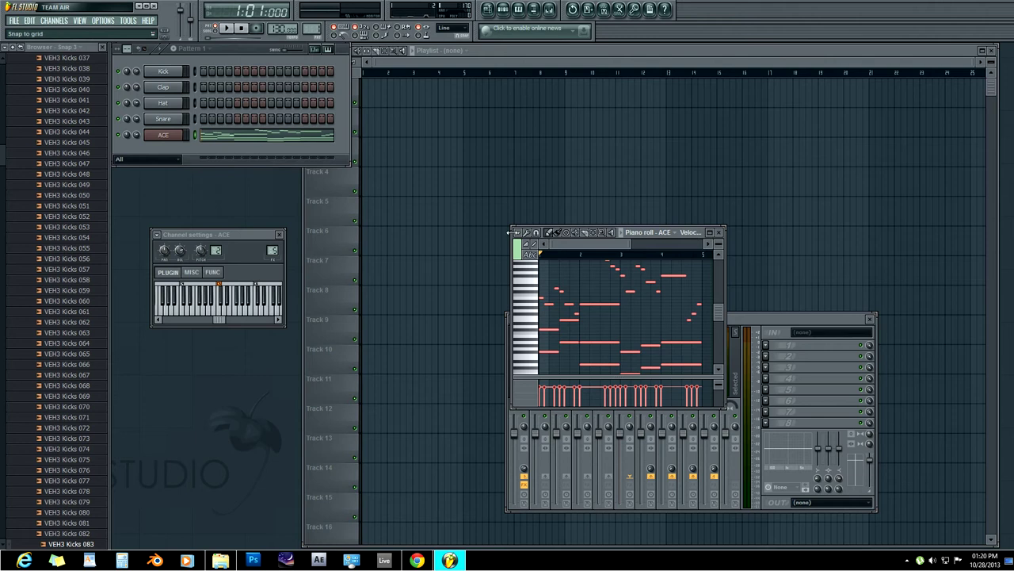
left_click(720, 233)
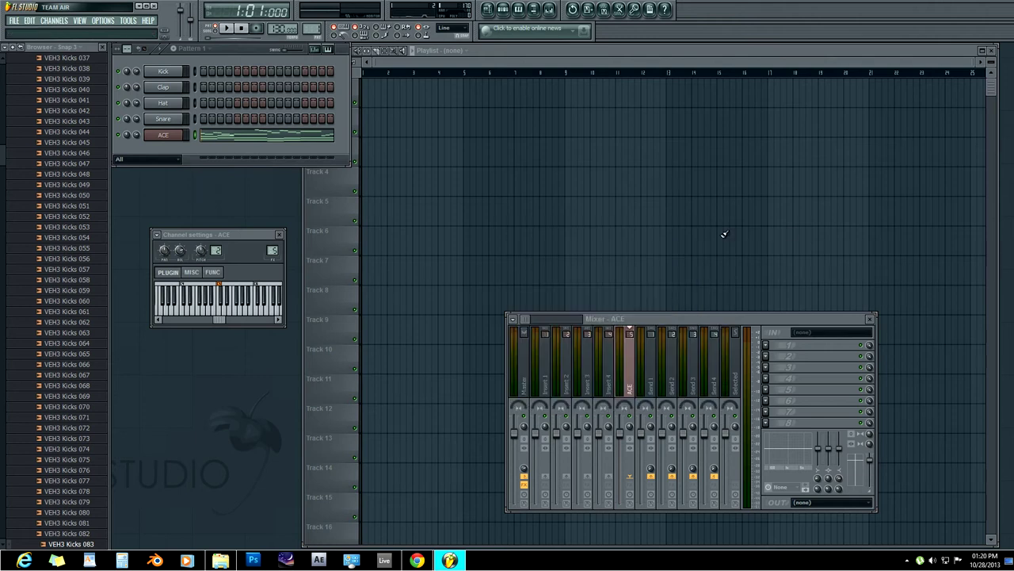
Step: Load dblue Glitch v1.3 in the ACE track's first effect slot and fill its whole sequencer pattern with a single Gater block
left_click(767, 352)
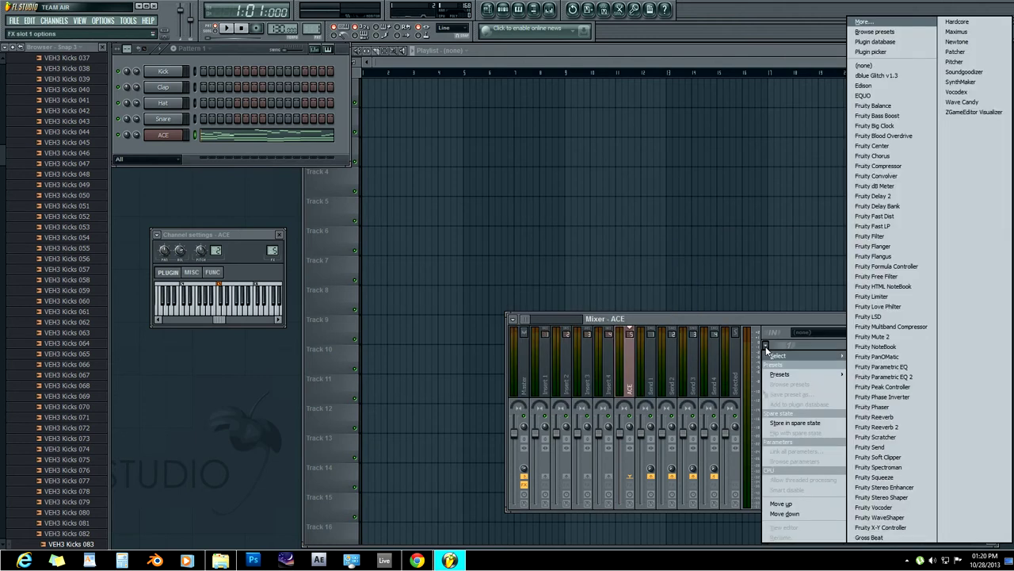
left_click(874, 76)
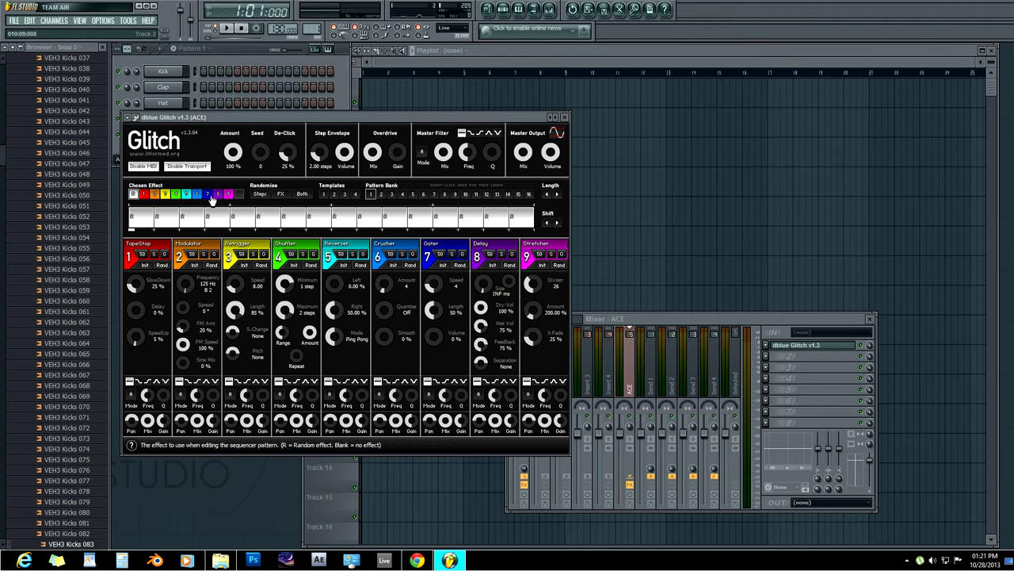
left_click_drag(146, 225, 522, 226)
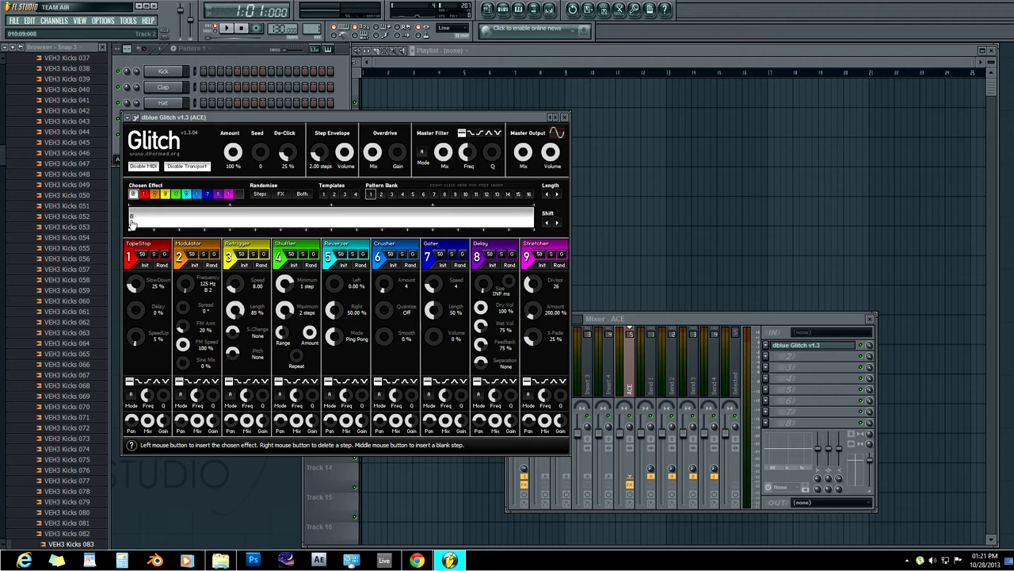
right_click(139, 225)
left_click(207, 194)
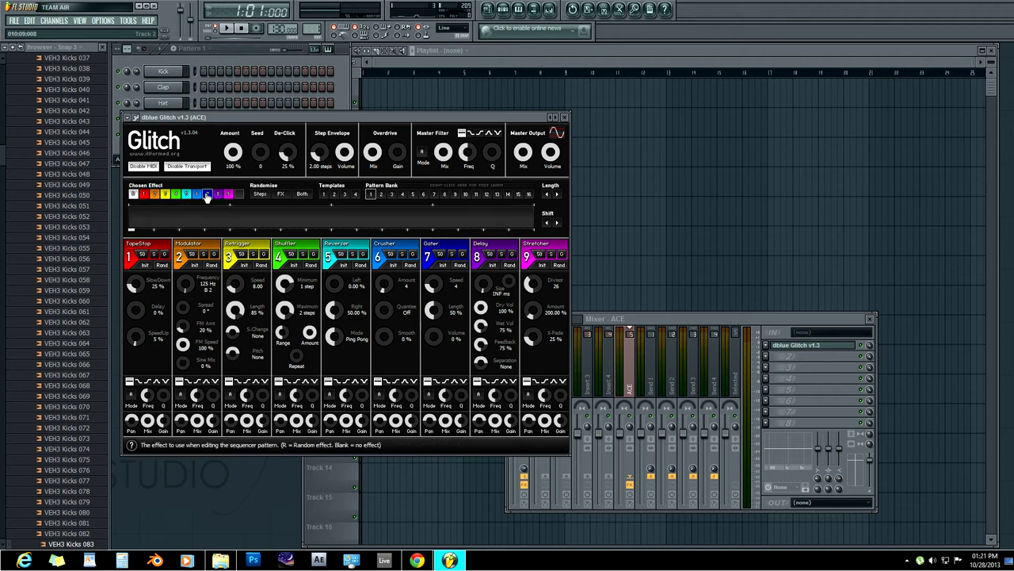
left_click(132, 221)
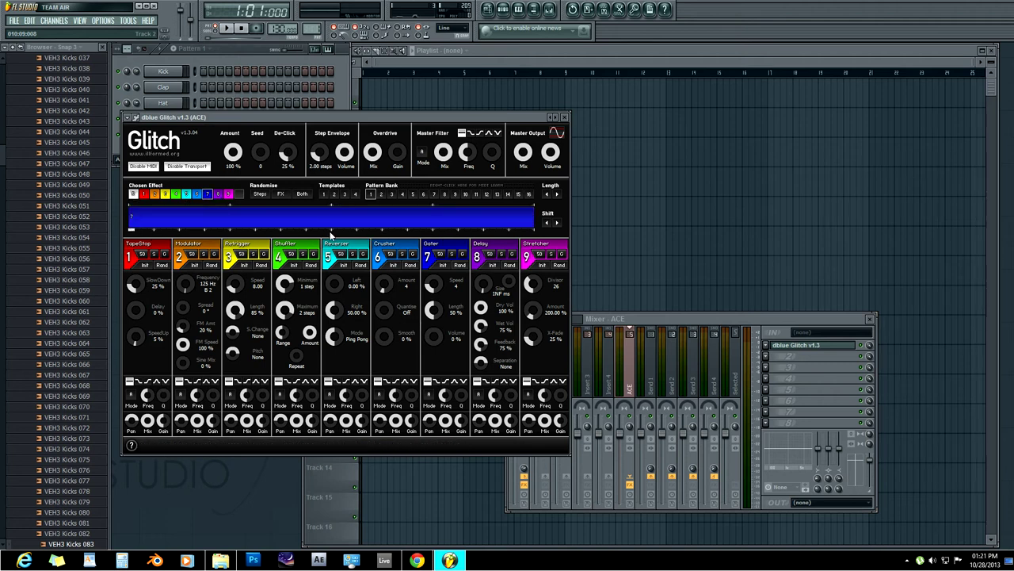
Step: Set the Gater's length to 100% and volume to 25%, and move the Glitch window clear of the channel list
left_click_drag(433, 309, 434, 291)
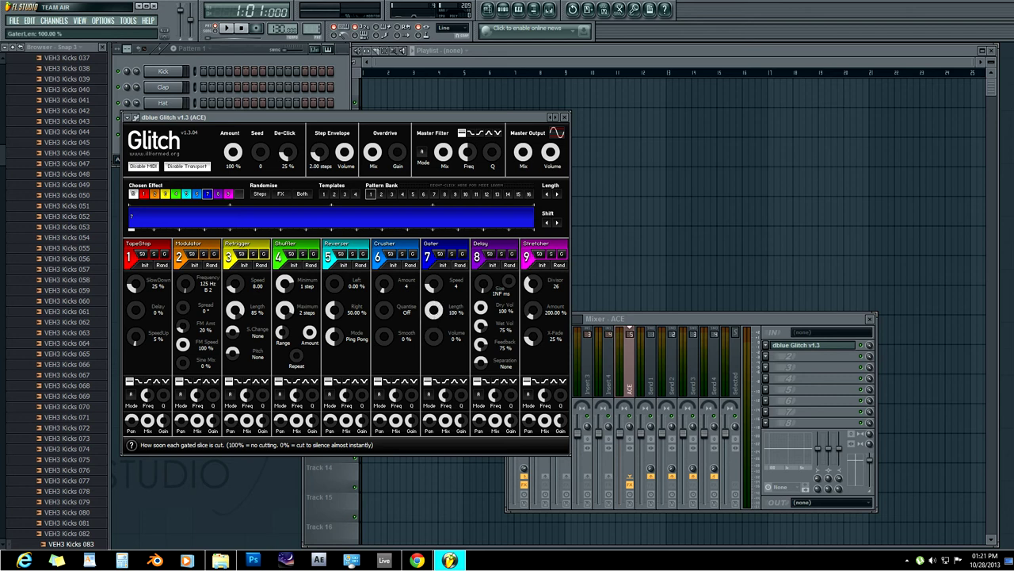
left_click_drag(434, 336, 434, 331)
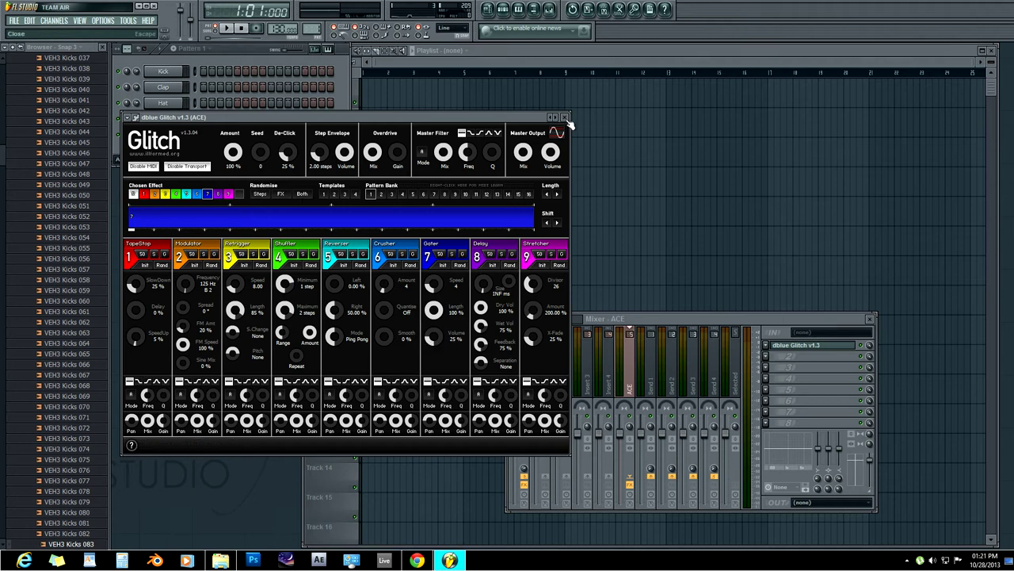
left_click_drag(507, 119, 489, 203)
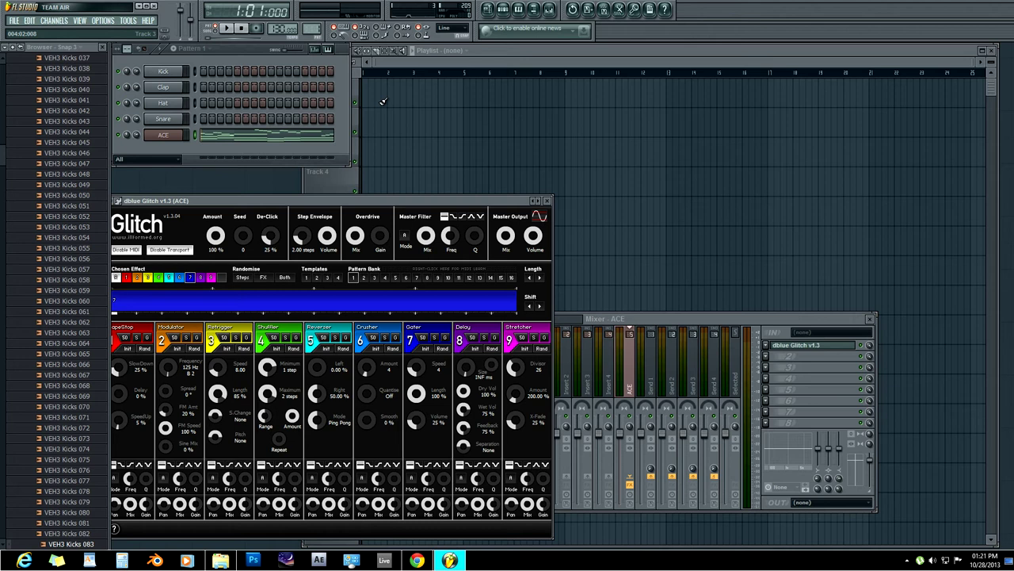
Step: Select Pattern 1 and paint it repeatedly along Track 1 of the playlist, starting at bar 1
left_click(309, 25)
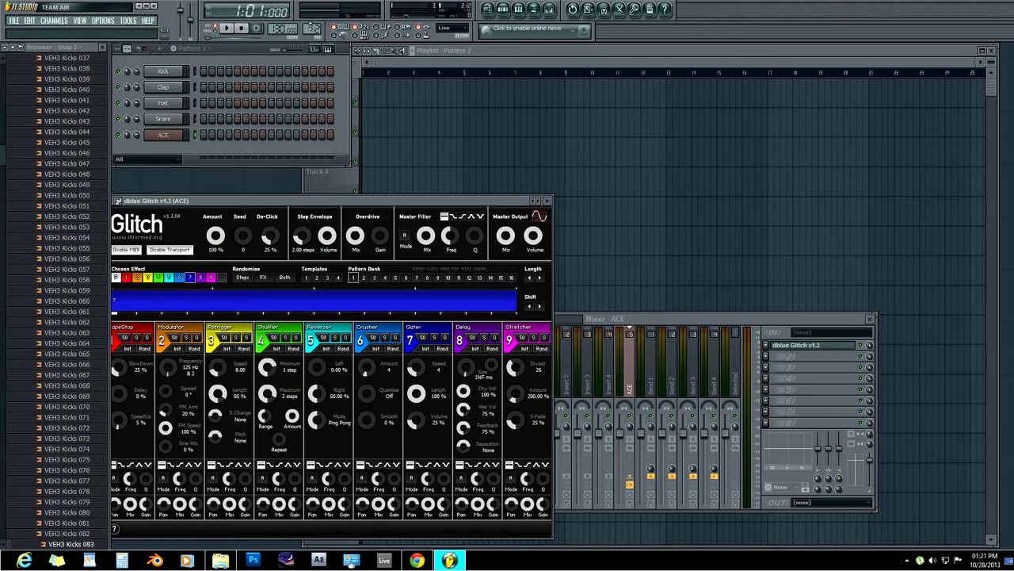
left_click_drag(310, 27, 310, 33)
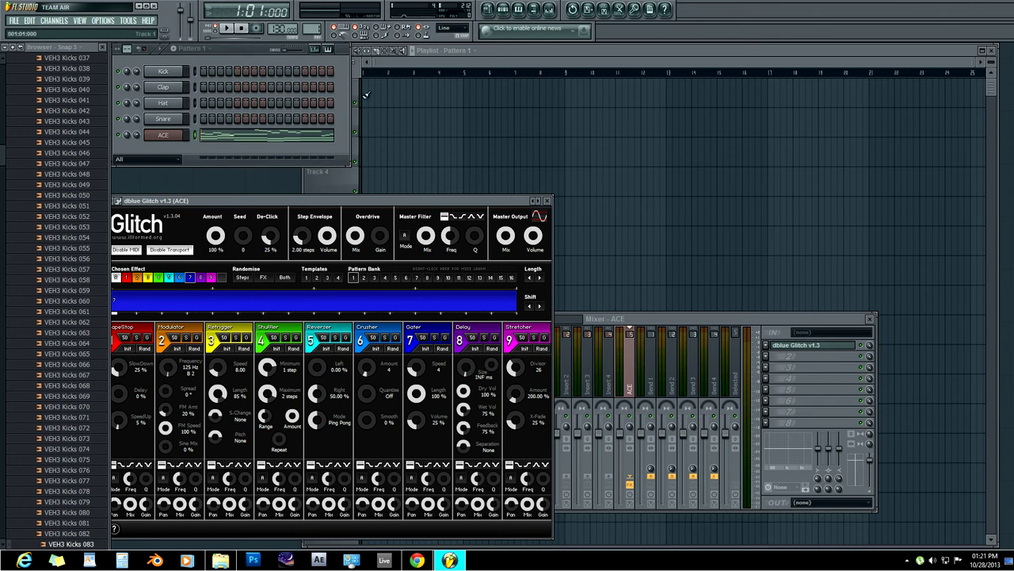
left_click_drag(366, 94, 981, 97)
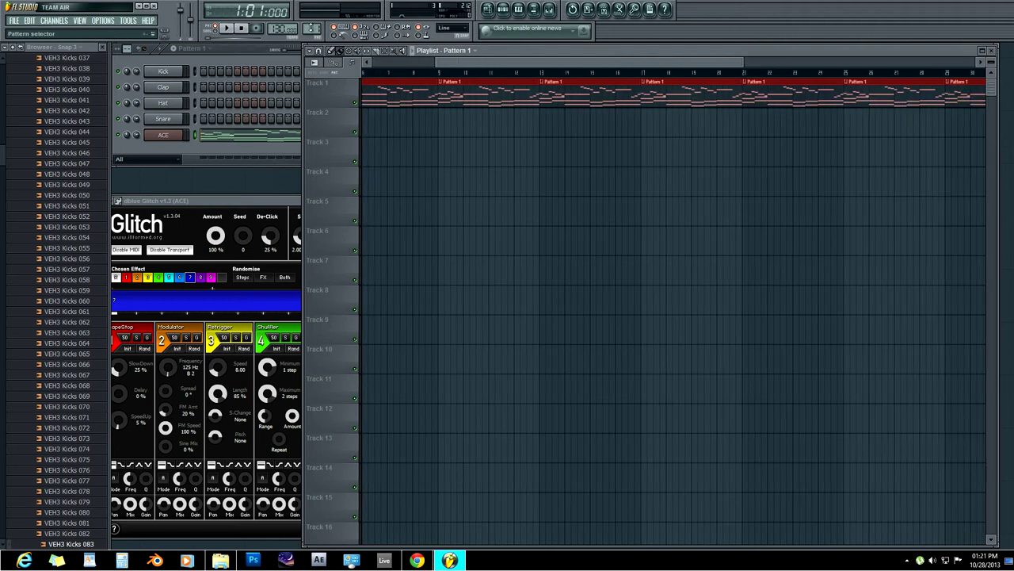
Step: Switch to the empty Pattern 2, arm recording for everything and bring the Glitch window to the front
left_click_drag(311, 32, 311, 26)
left_click(255, 27)
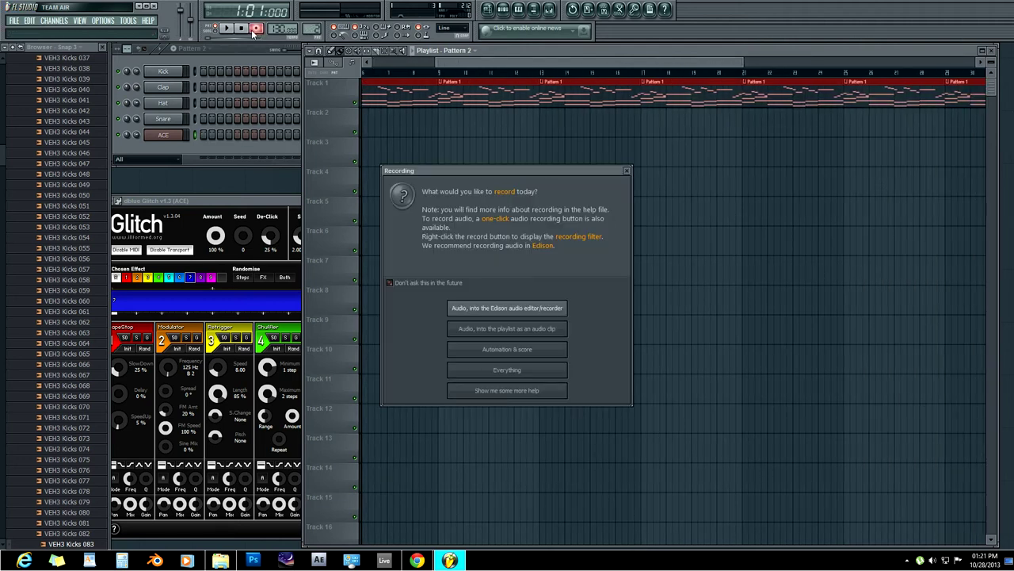
left_click(507, 365)
left_click(239, 202)
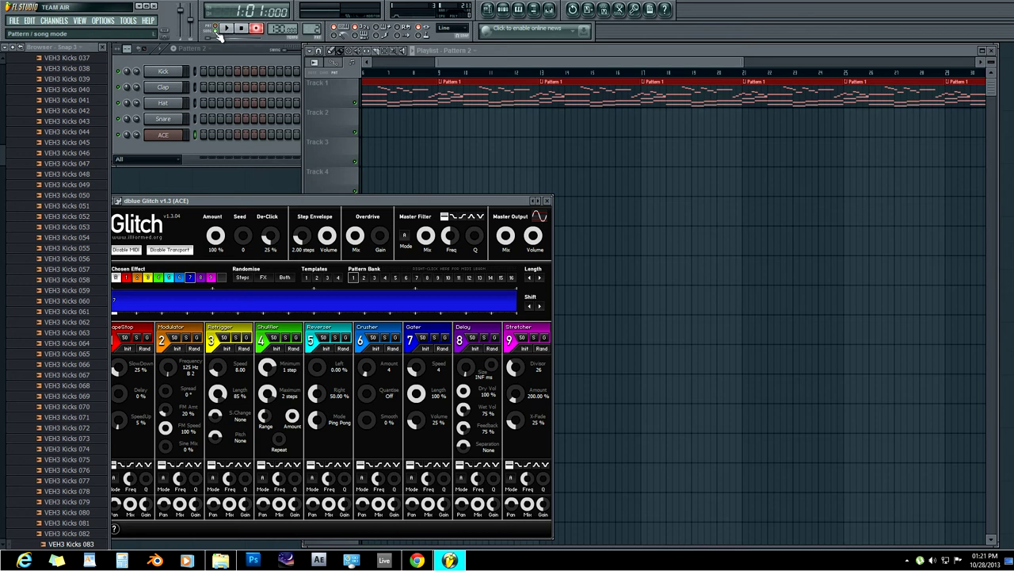
Step: Record repeated sweeps of the Gater length into Pattern 2 during song playback, stop, and close the Glitch window
key("space")
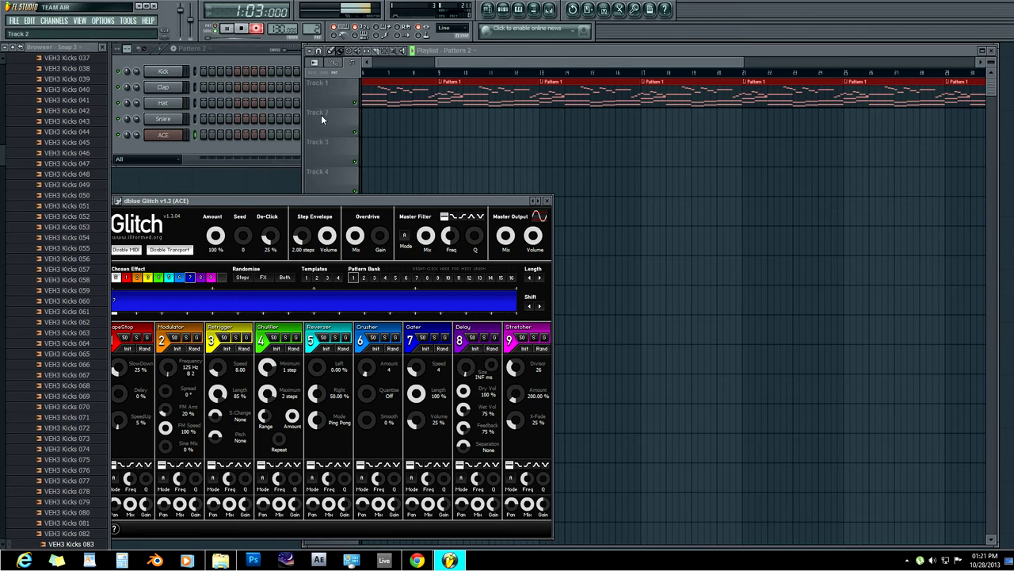
left_click_drag(418, 394, 417, 416)
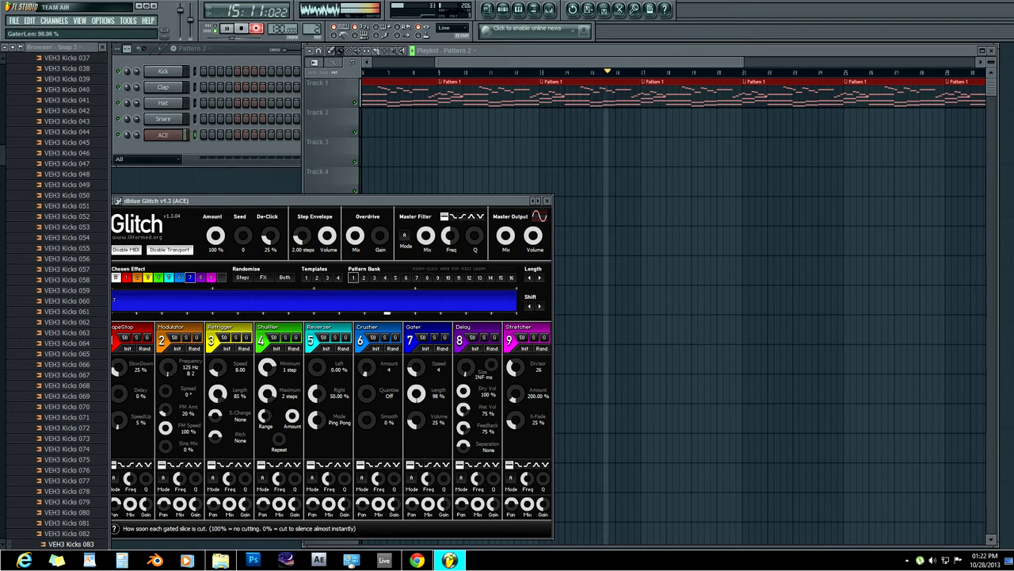
key("space")
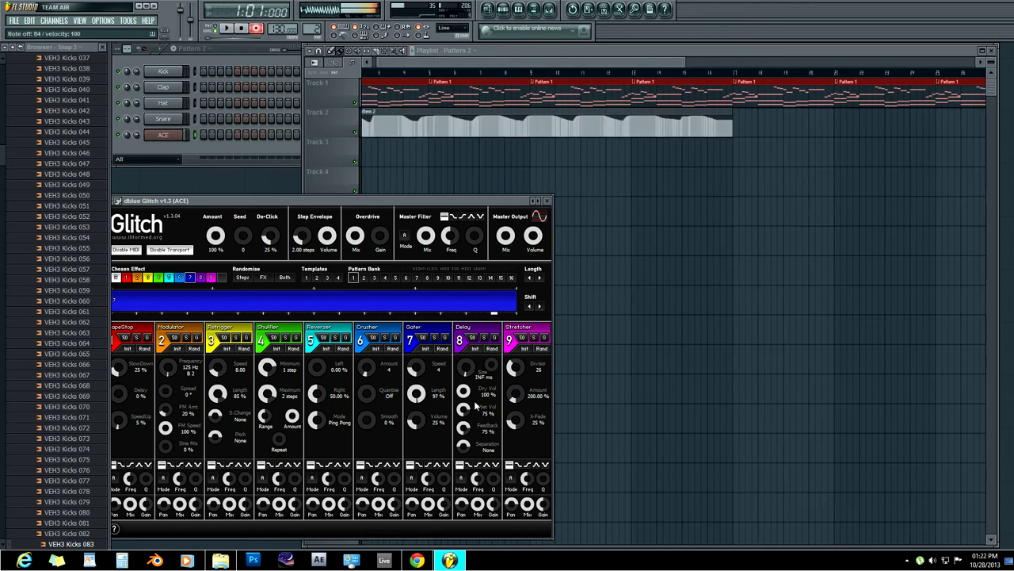
left_click(550, 202)
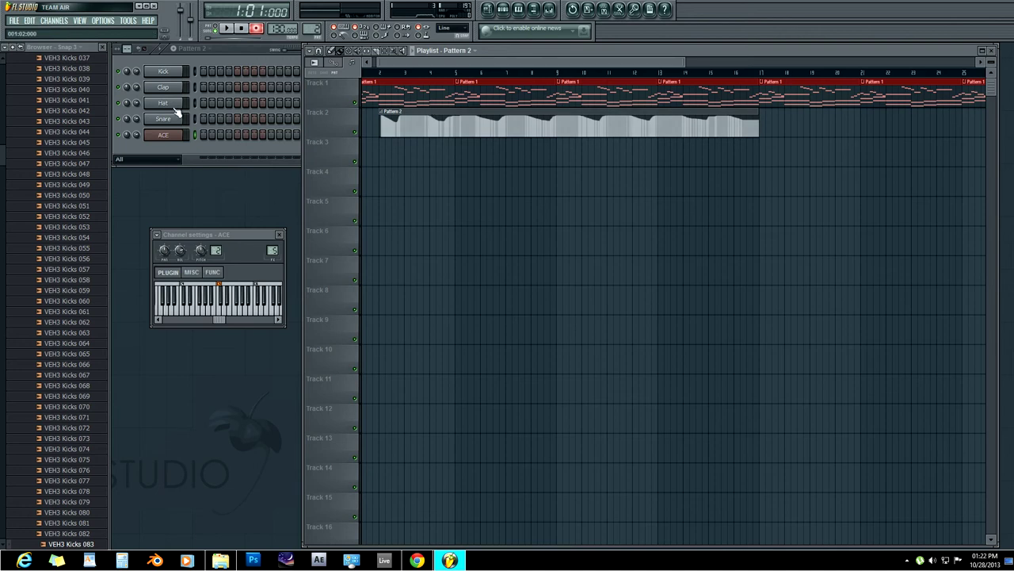
Step: Create an automation clip for the ACE channel volume and shape it as a steady rise from a low starting point
right_click(136, 137)
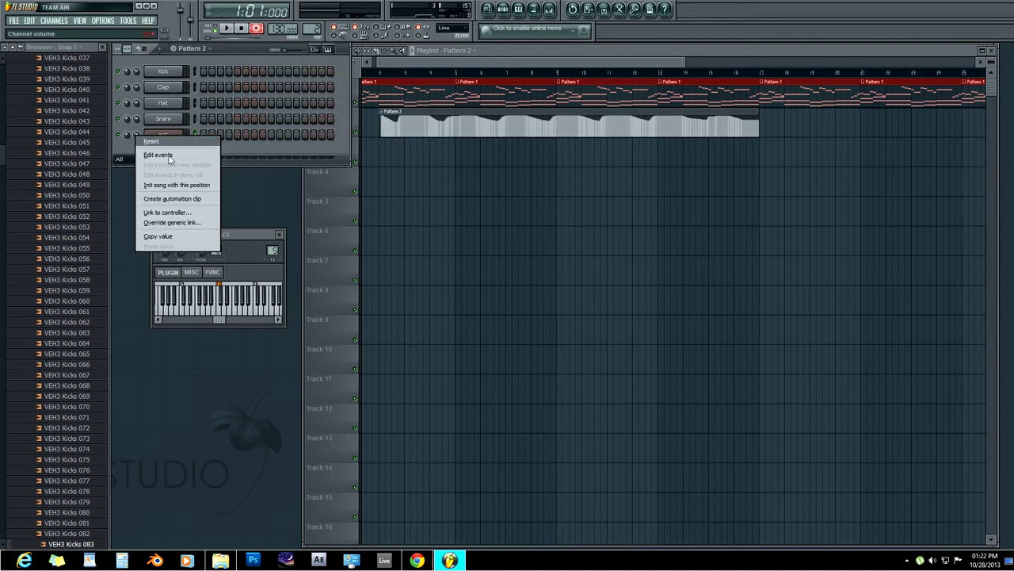
left_click(168, 199)
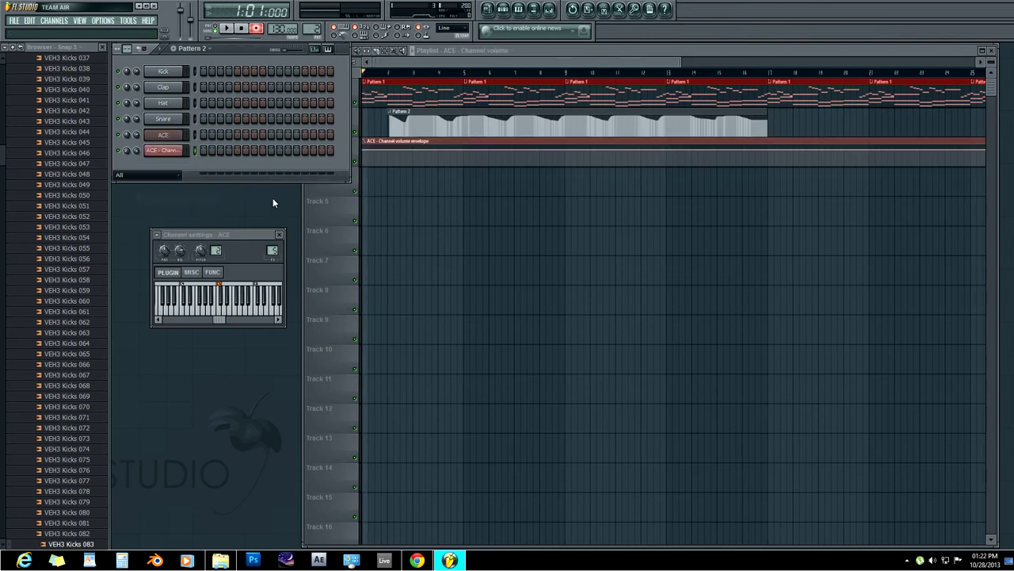
left_click(365, 150)
left_click(365, 162)
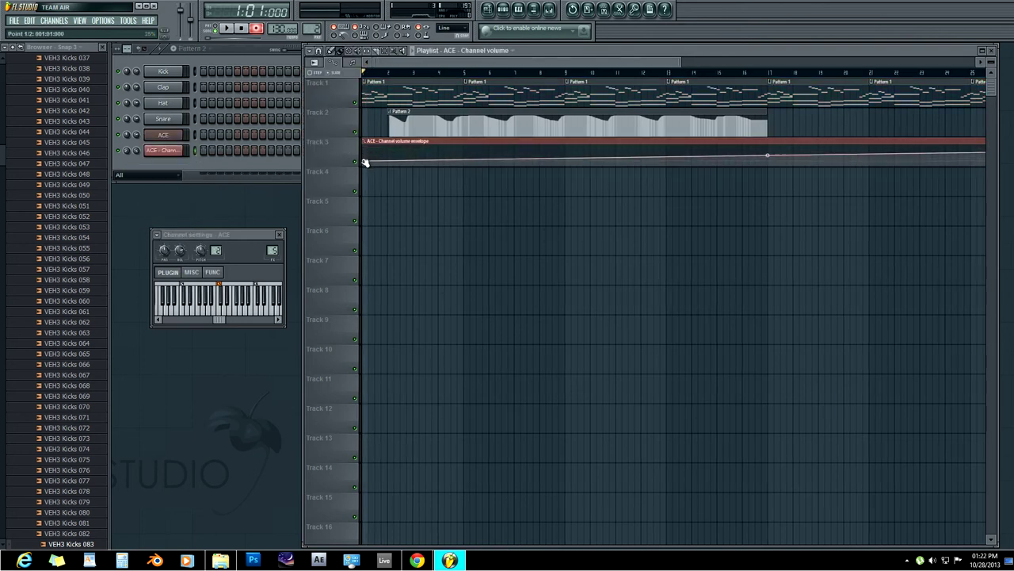
left_click_drag(577, 62, 544, 61)
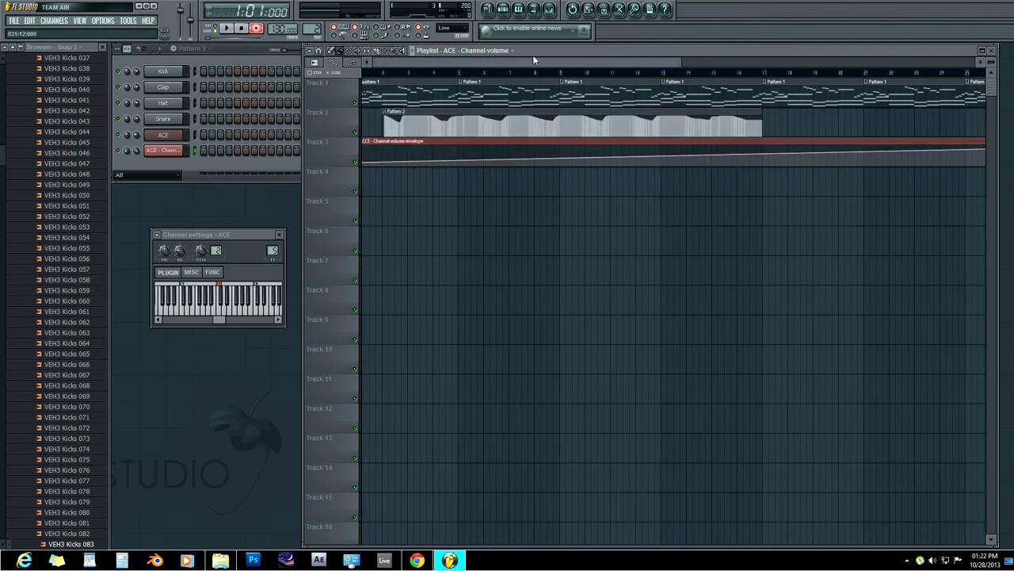
Step: Place a second copy of the Pattern 2 automation clip on Track 2, starting at bar 18
left_click(707, 116)
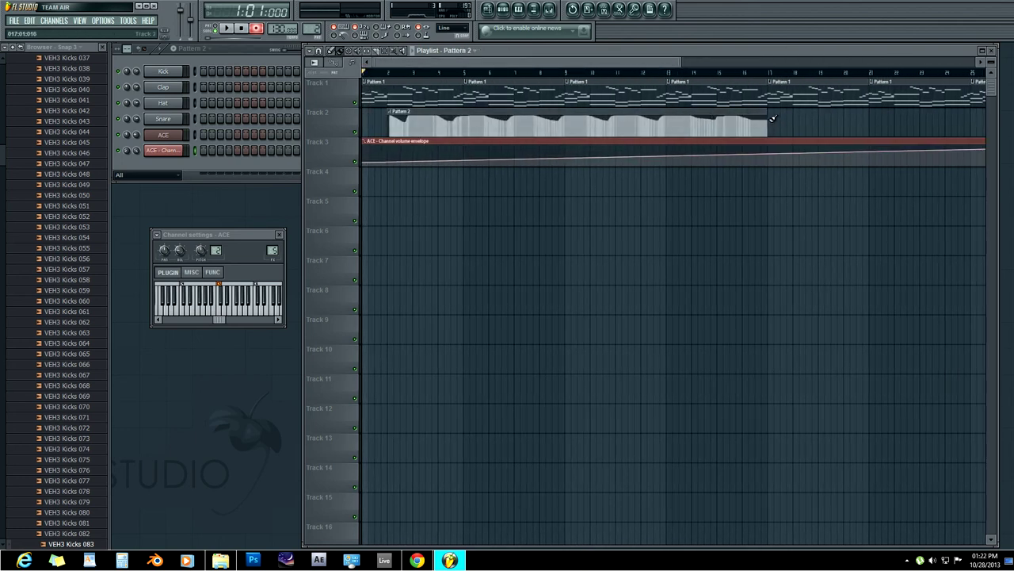
left_click(781, 119)
left_click_drag(791, 111, 814, 111)
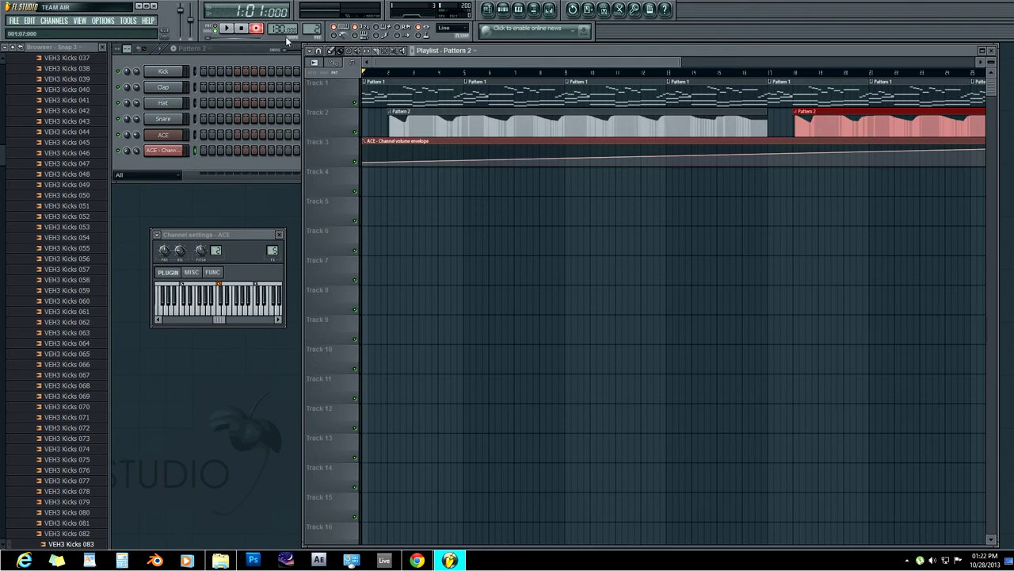
Step: Turn recording off and load the VEH3 Kicks 083 sample onto the Kick channel
left_click(256, 28)
scroll(71, 545, "down", 1)
left_click(68, 515)
left_click_drag(68, 515, 162, 71)
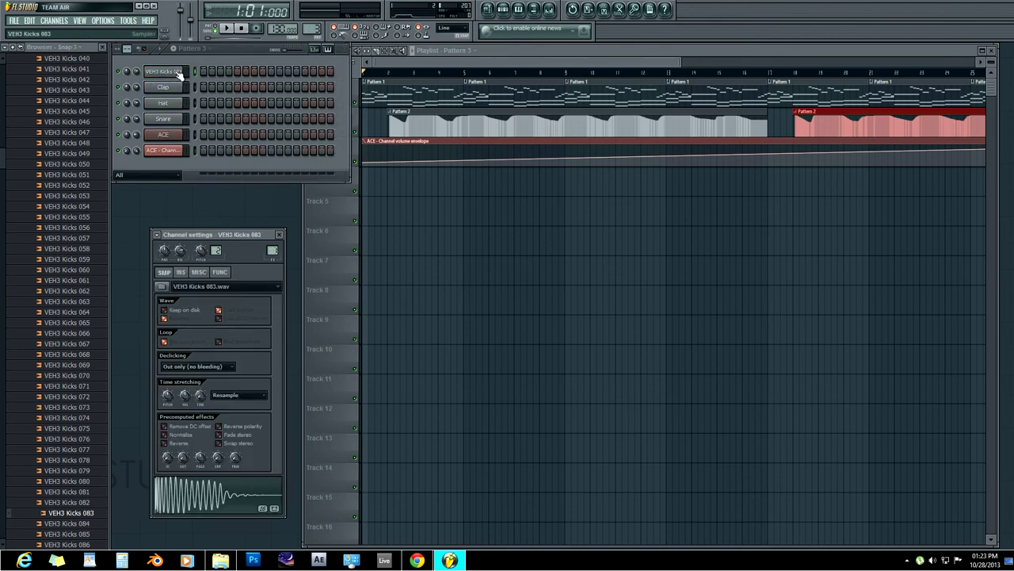
Step: Fill the kick on every 4 steps in Pattern 3 and paint that pattern along Track 4 from bar 2
right_click(173, 72)
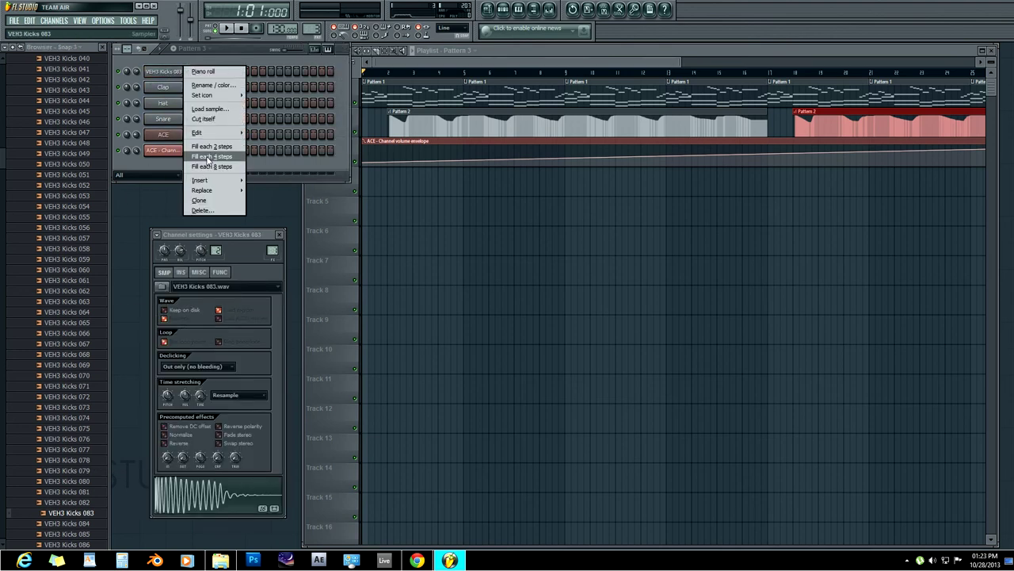
left_click(210, 161)
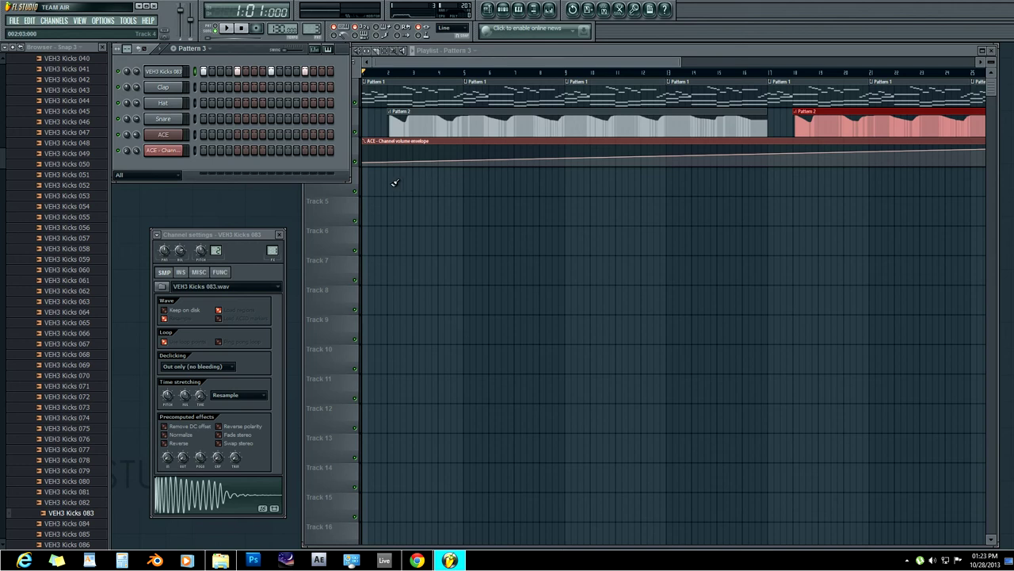
left_click_drag(393, 183, 1005, 173)
left_click_drag(724, 65, 601, 65)
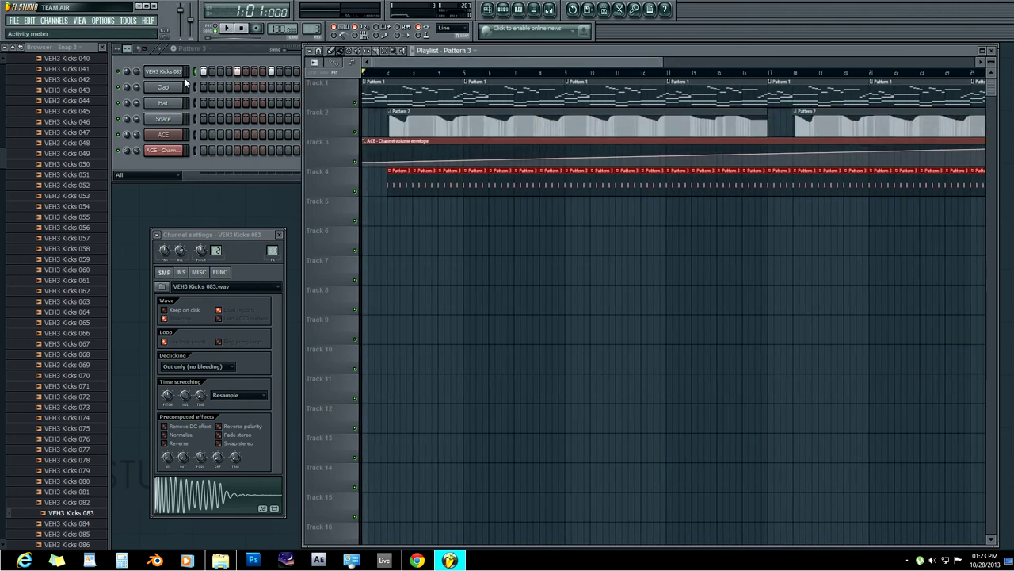
Step: Create a volume automation clip for the VEH3 Kicks 083 channel, rising from a low start and ending at bar 33
right_click(135, 71)
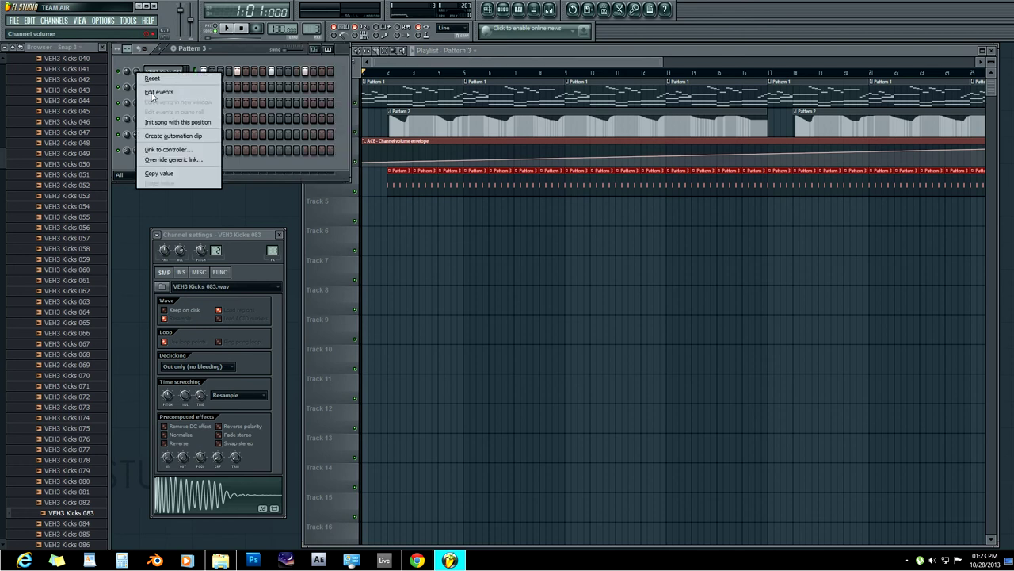
left_click(163, 136)
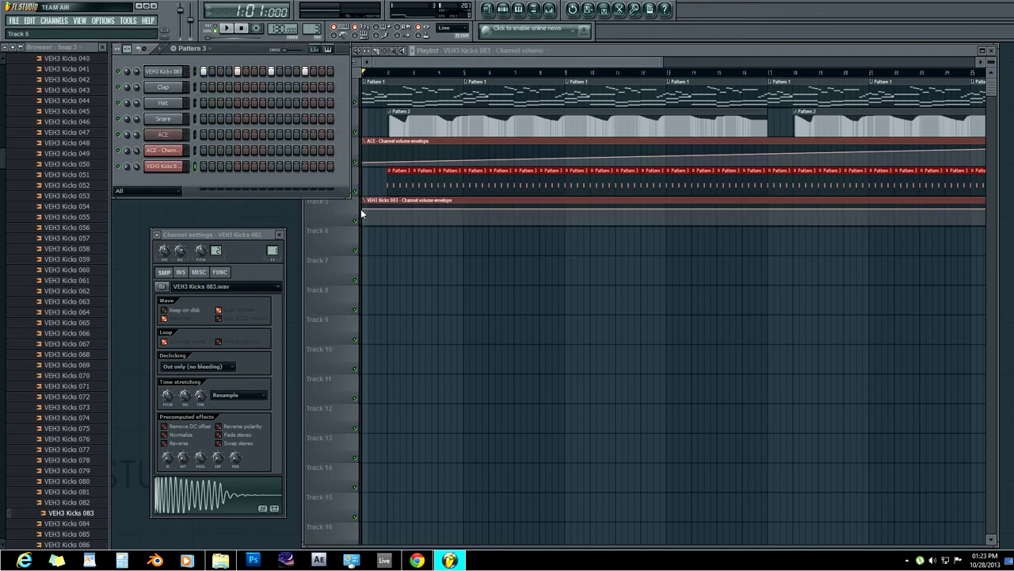
left_click_drag(401, 62, 650, 62)
left_click_drag(775, 208, 699, 205)
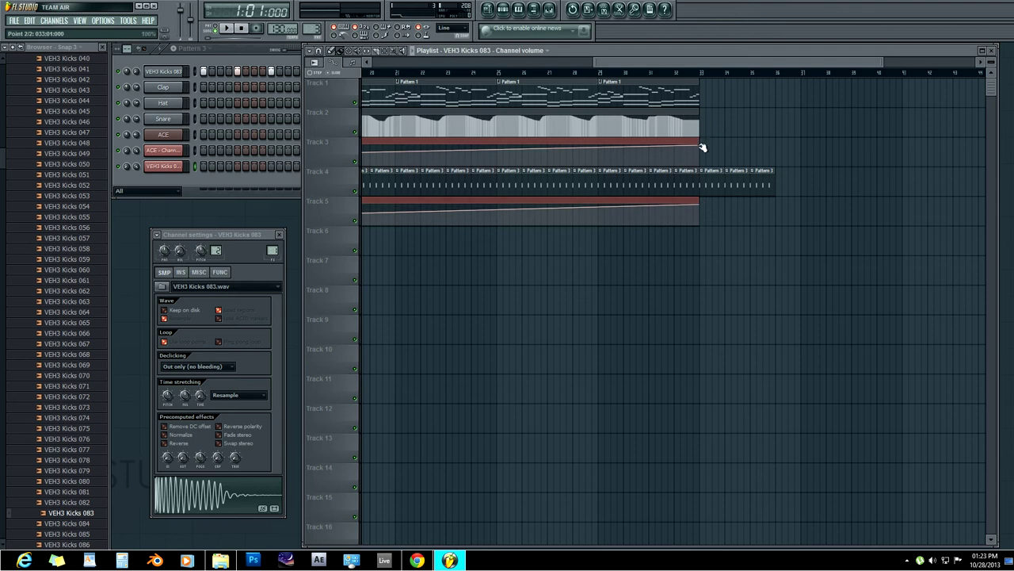
Step: Add another Pattern 1 clip at bar 33 on Track 1 and another Pattern 2 clip at bar 34 on Track 2
left_click(712, 83)
left_click_drag(717, 81, 712, 81)
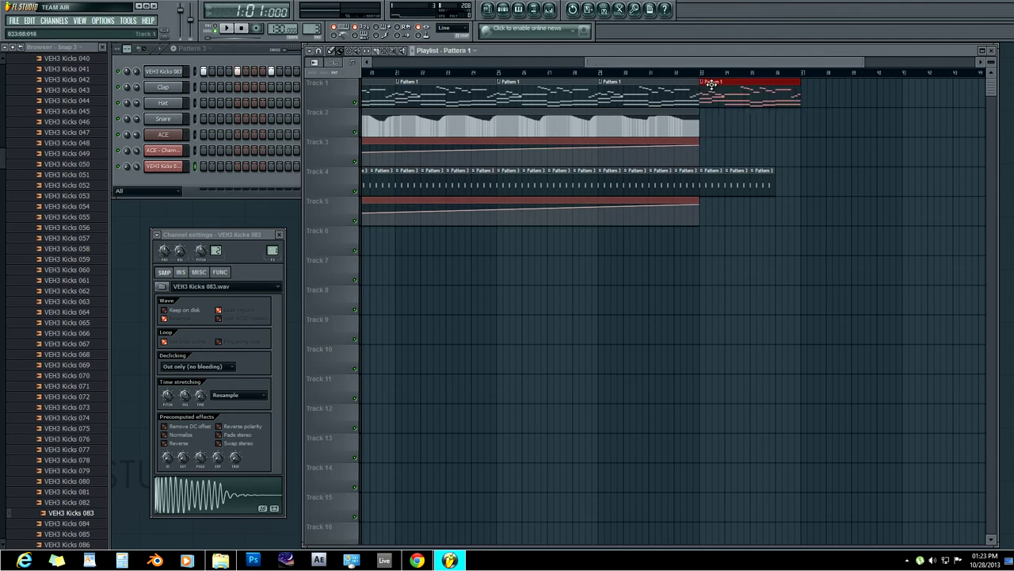
left_click(702, 125)
left_click_drag(712, 115, 738, 113)
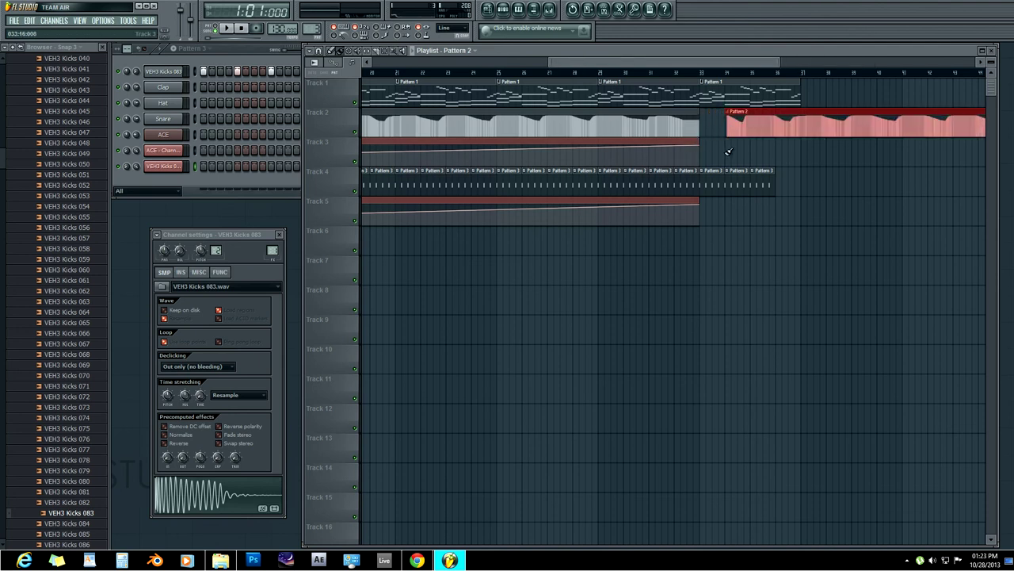
Step: Load dblue Glitch v1.3 into the first effect slot of mixer track Insert 1, then close its window and the mixer
left_click_drag(730, 57, 374, 70)
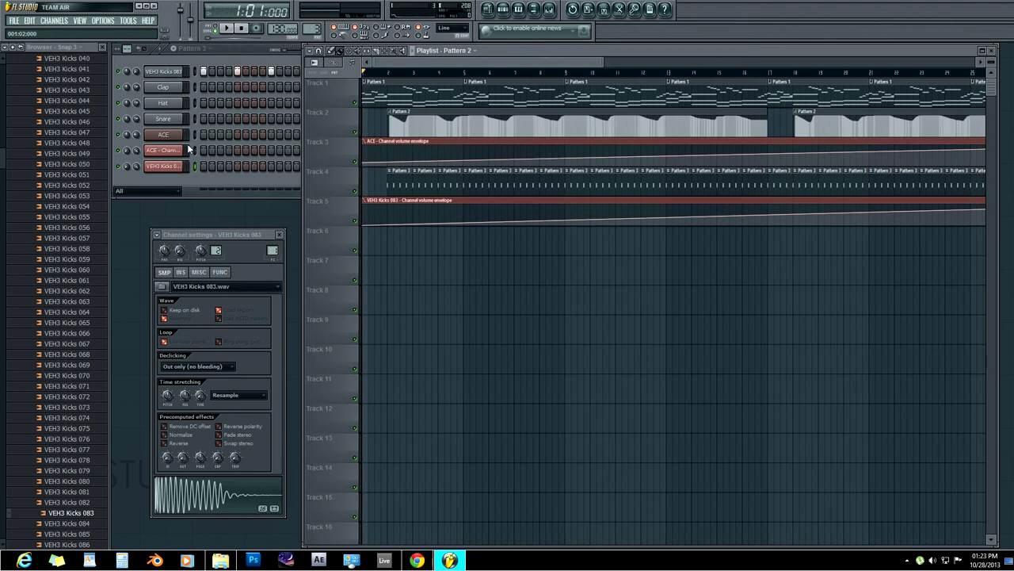
left_click(549, 10)
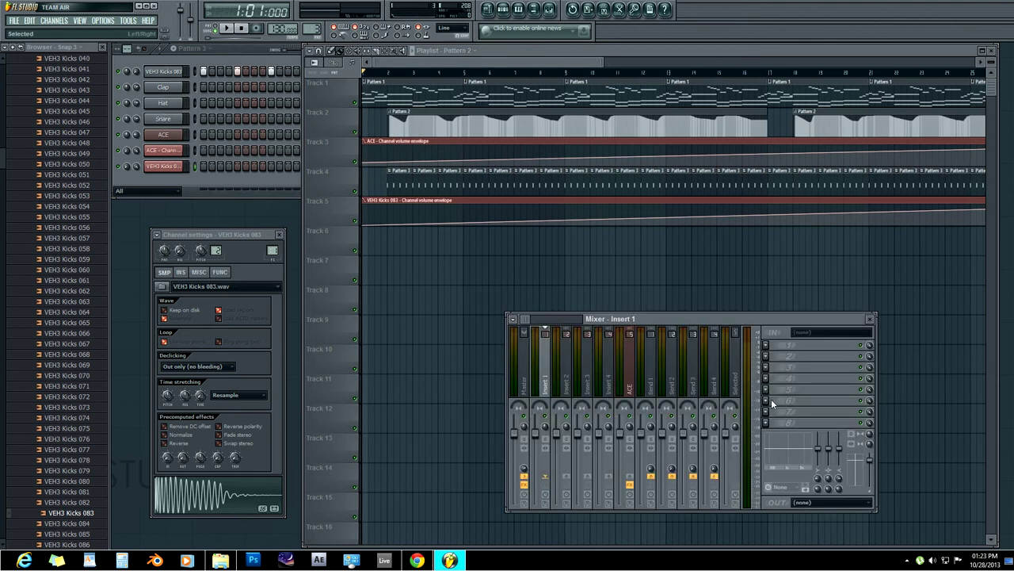
left_click(767, 349)
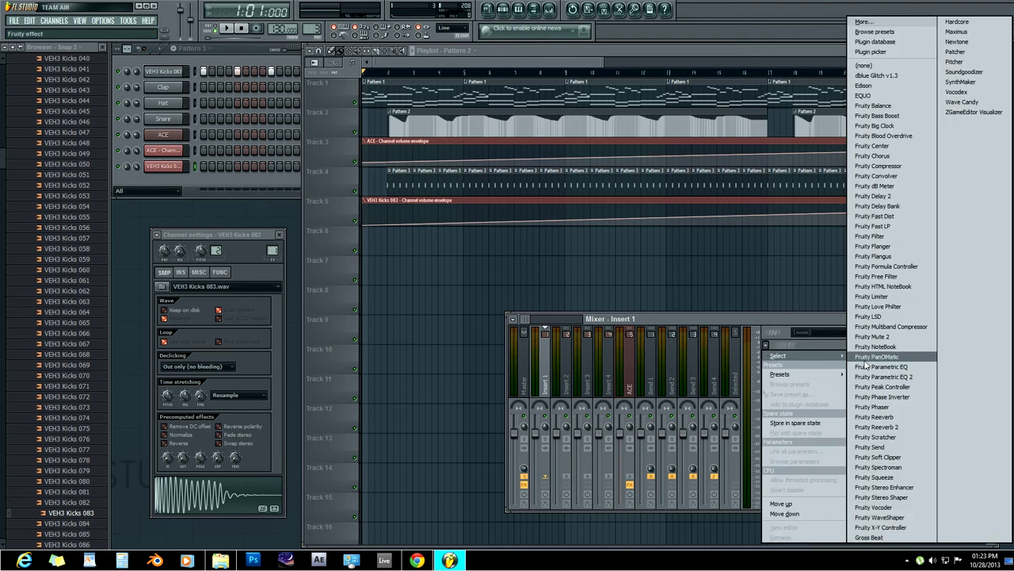
left_click(886, 76)
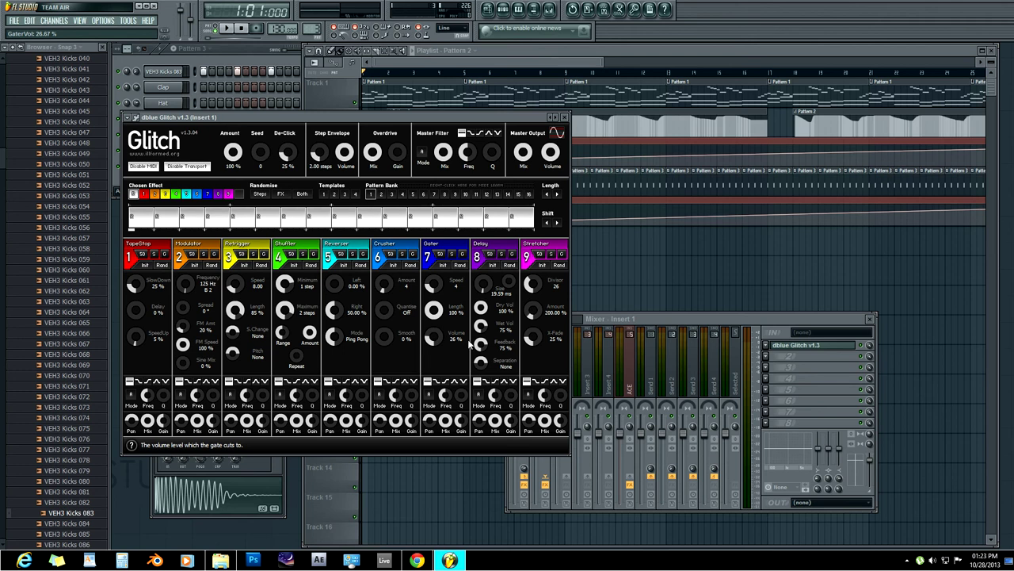
left_click(564, 118)
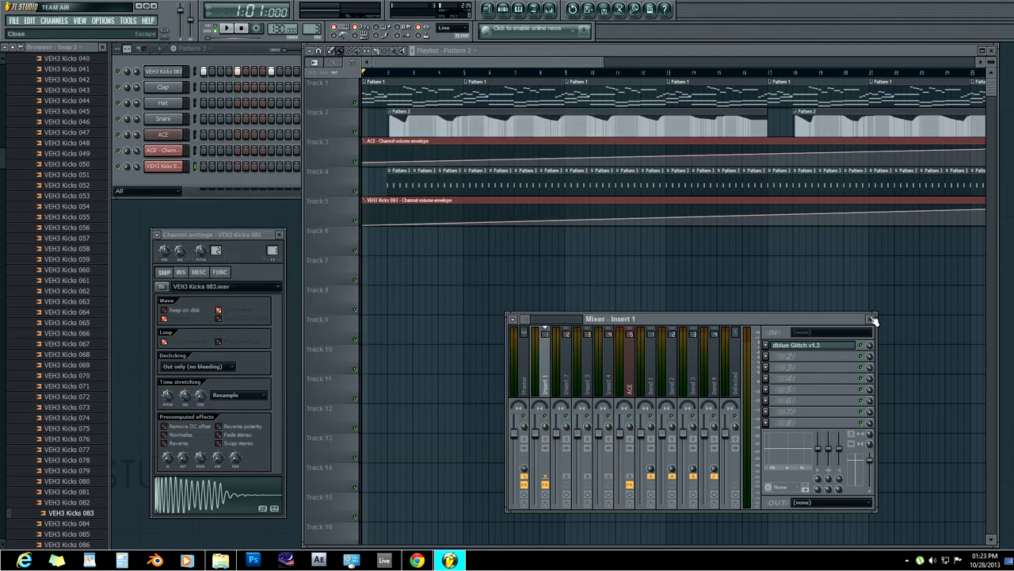
left_click(873, 318)
Step: Lower the ACE mixer track's volume and slightly reduce the Master volume
left_click(550, 9)
left_click(619, 438)
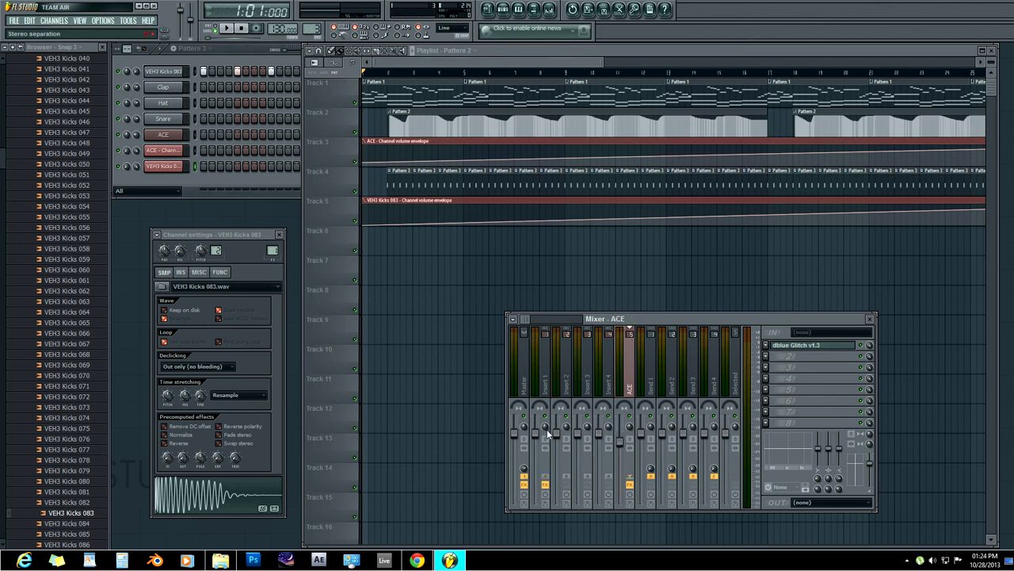
left_click(515, 436)
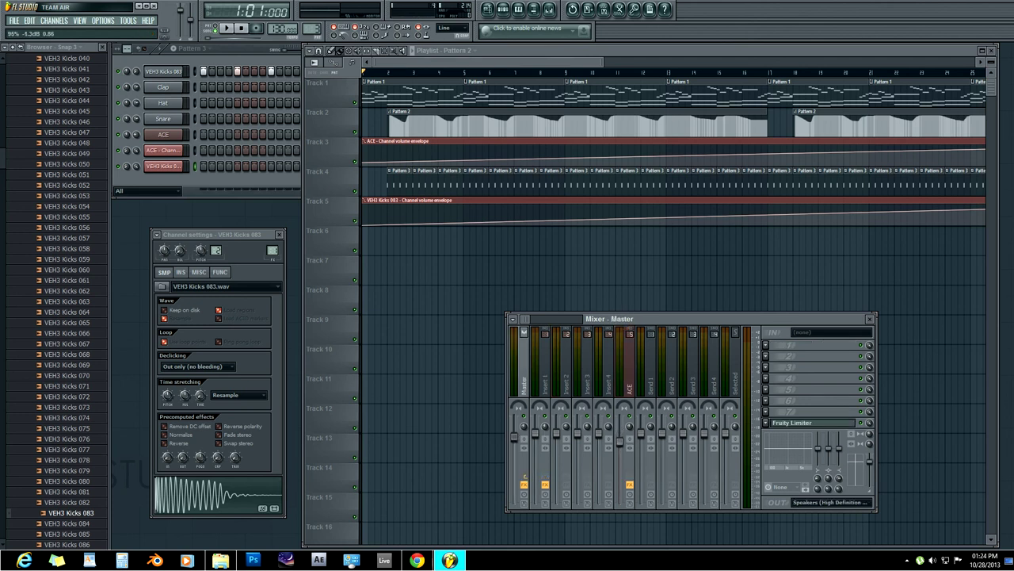
Step: Play the arrangement from the start to hear the new levels, and close the mixer
left_click(294, 357)
key("space")
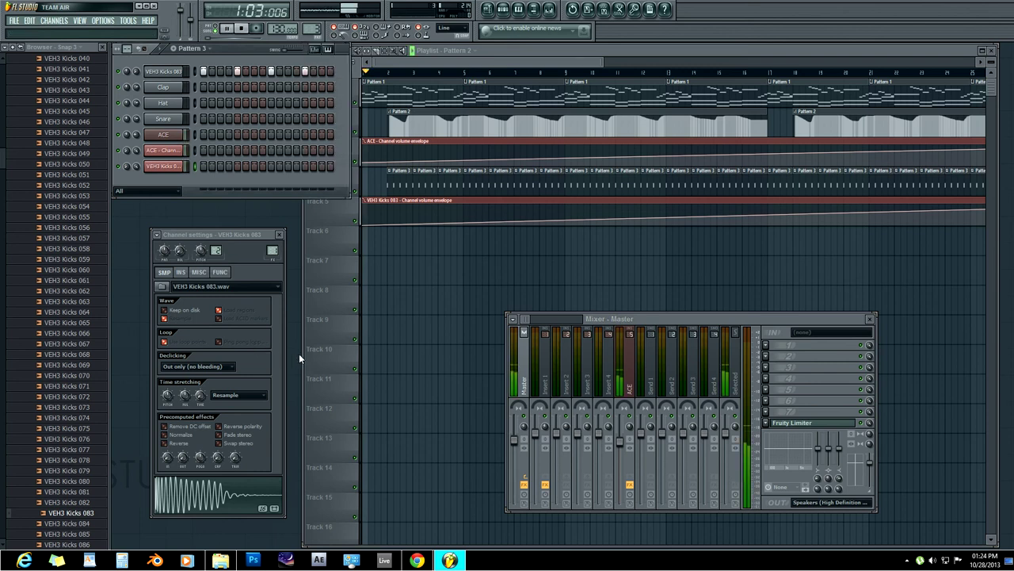
left_click(870, 319)
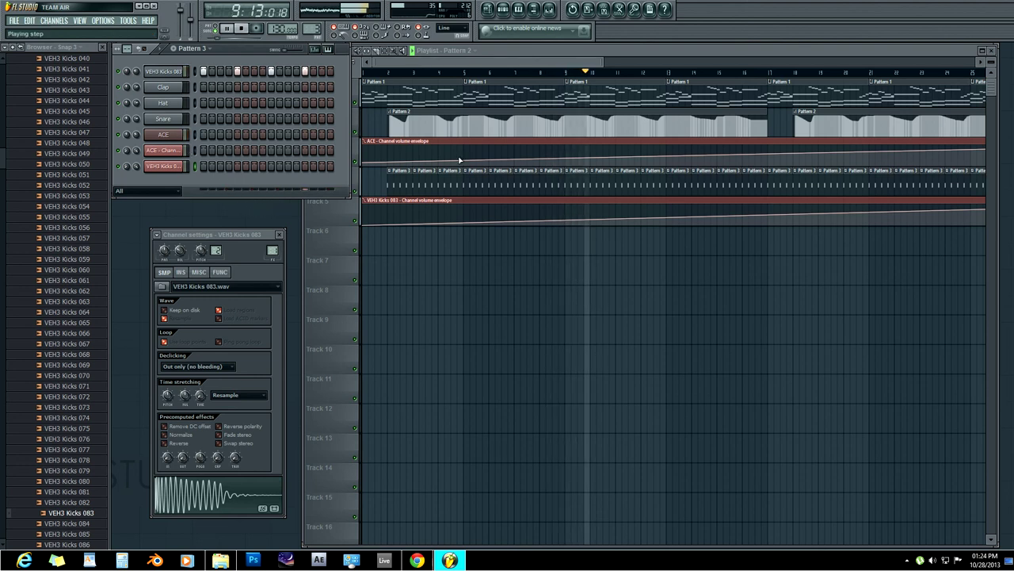
Step: Raise the Glitch GaterLen events in Pattern 2 to the maximum from bar 16 onward, then close the event editor
left_click_drag(507, 61, 584, 68)
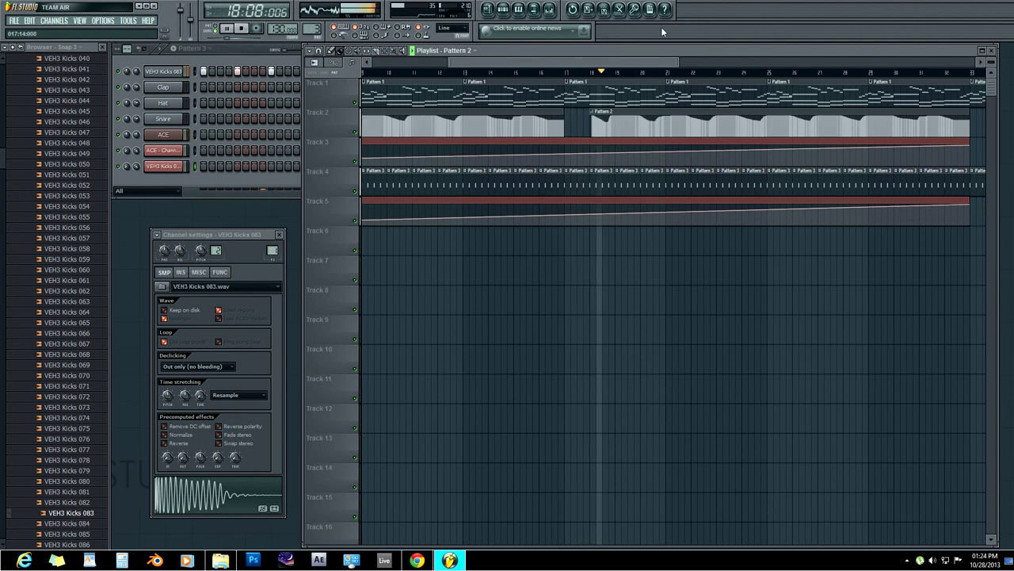
double_click(558, 119)
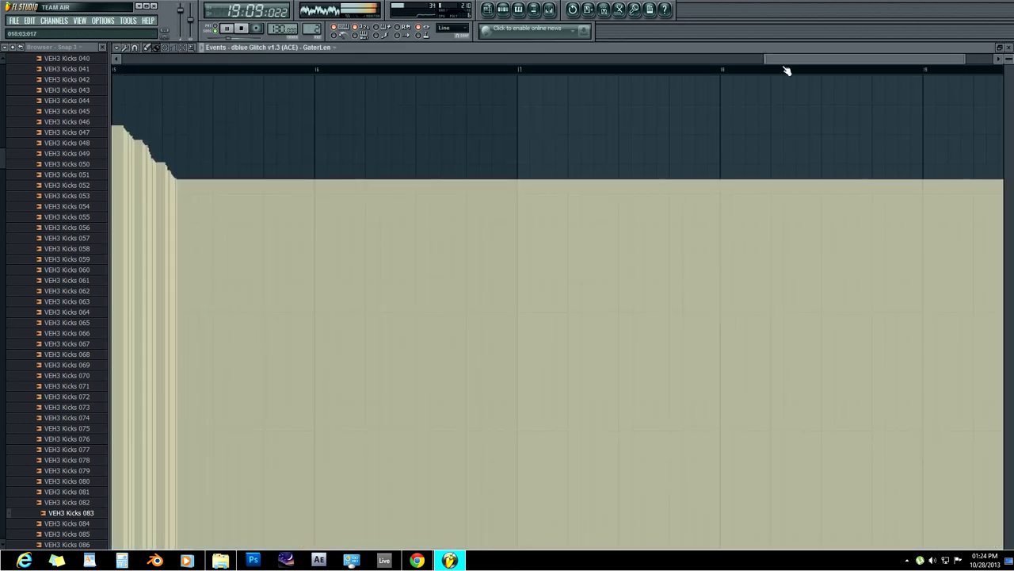
left_click_drag(811, 57, 671, 154)
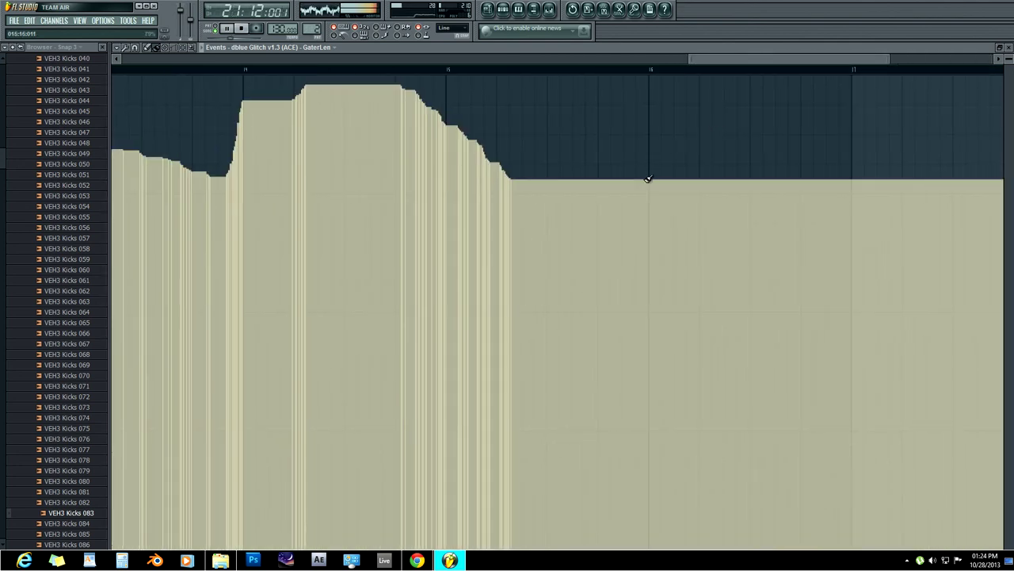
left_click(651, 75)
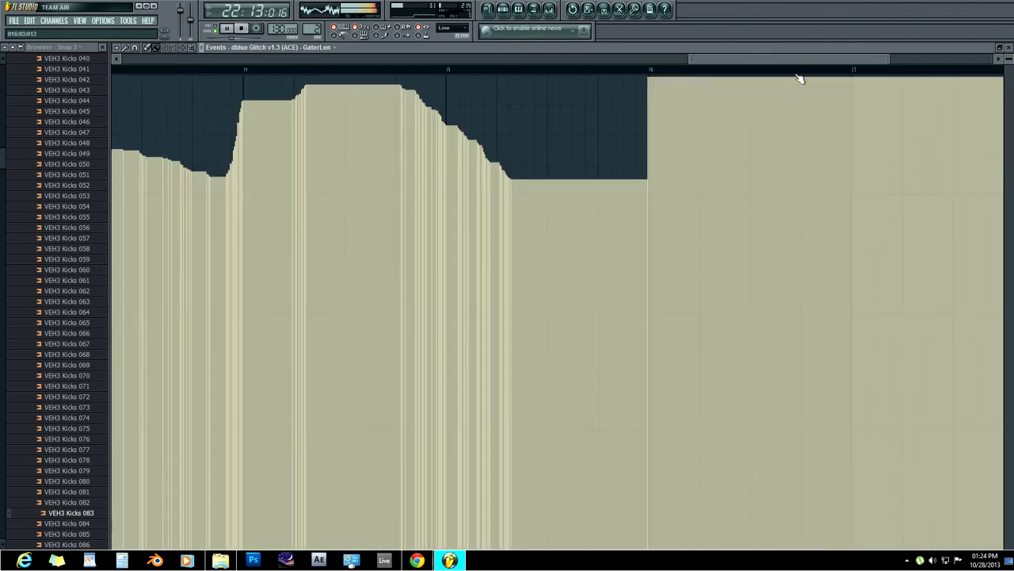
left_click(1010, 47)
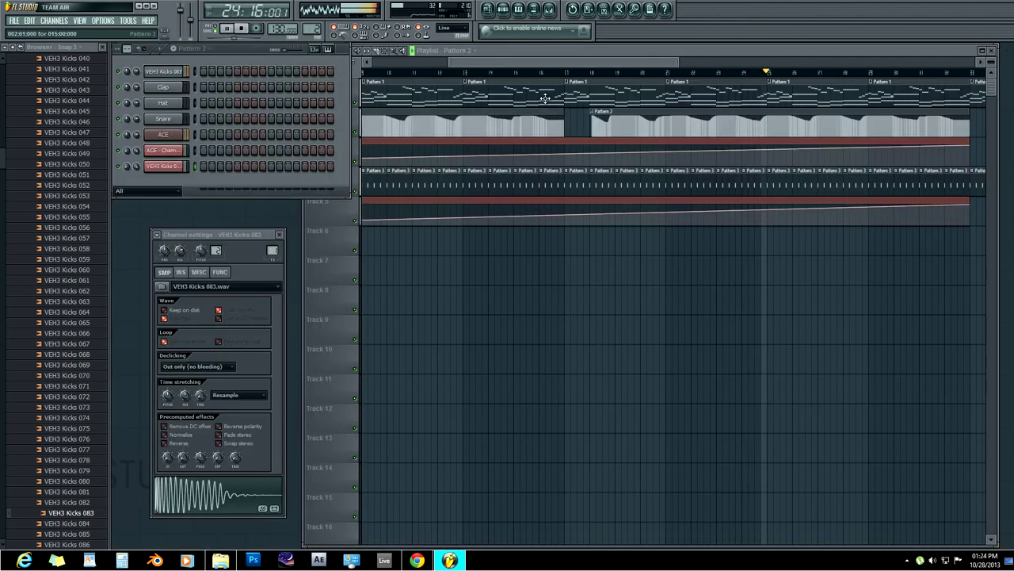
Step: Listen to the build-up toward bar 33 in the playlist, then stop playback
left_click(965, 114)
left_click_drag(657, 65, 705, 79)
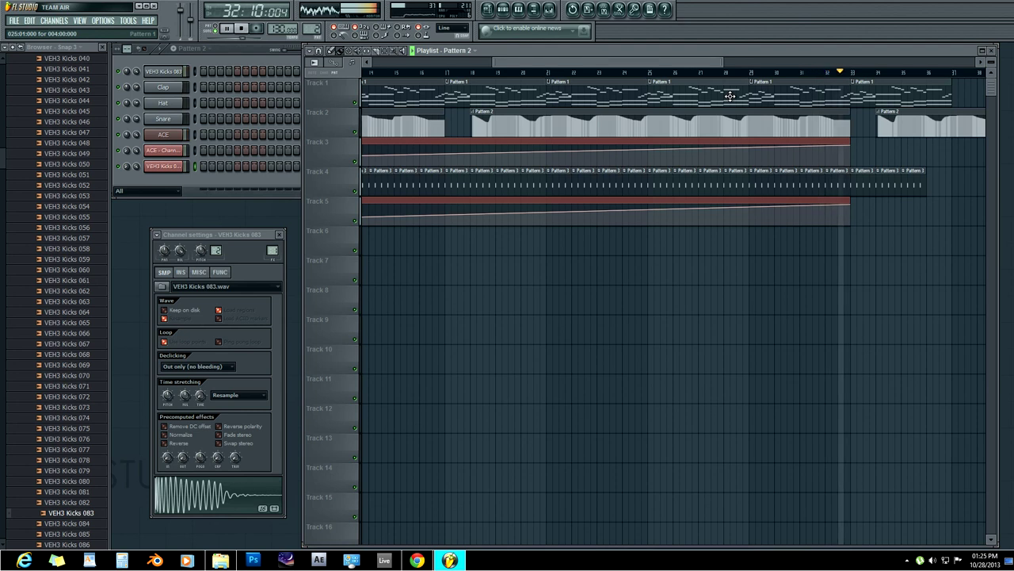
key("space")
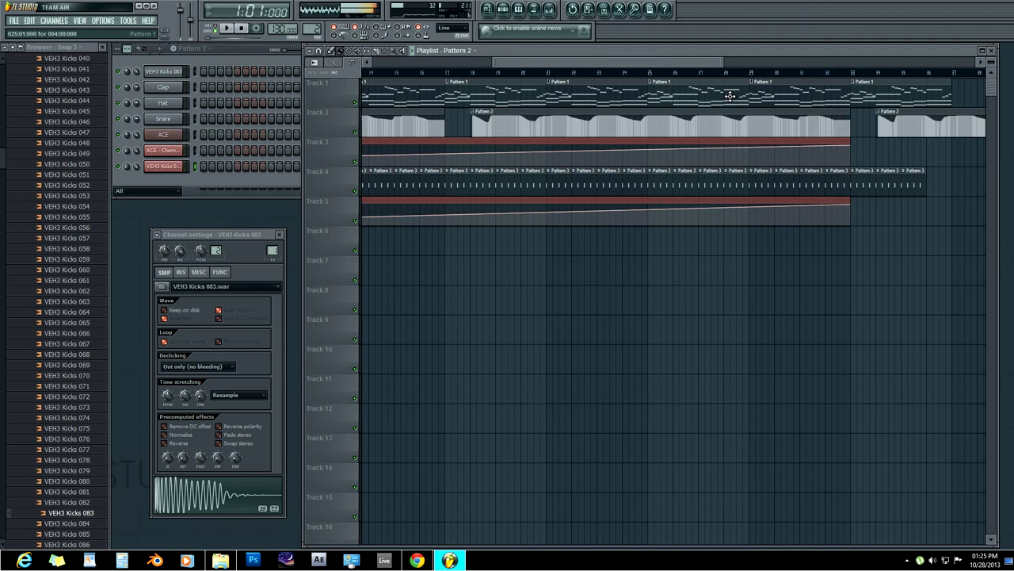
Step: Close the playlist and start leaving the untitled.flp project
left_click(999, 52)
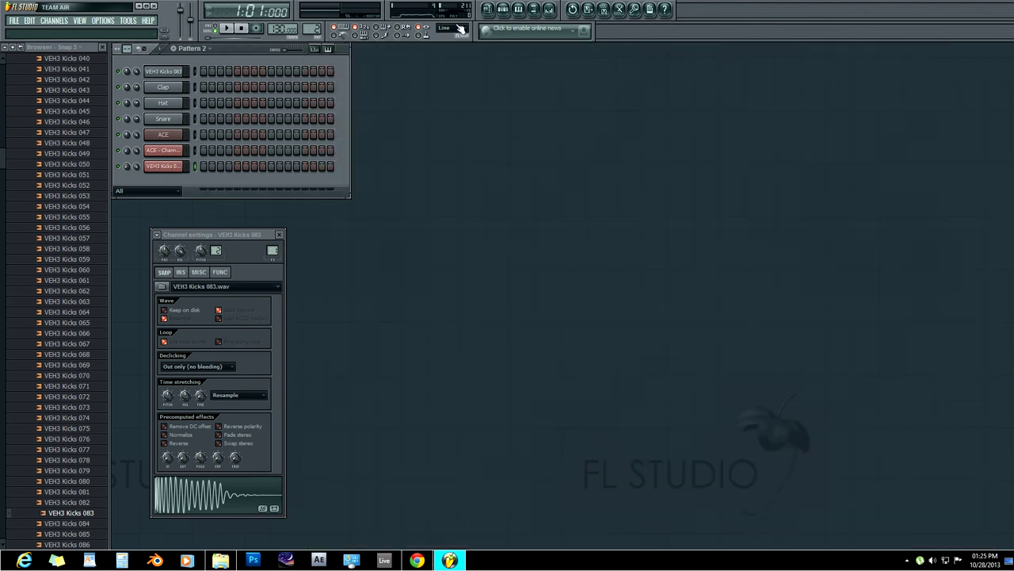
left_click(15, 22)
left_click(38, 240)
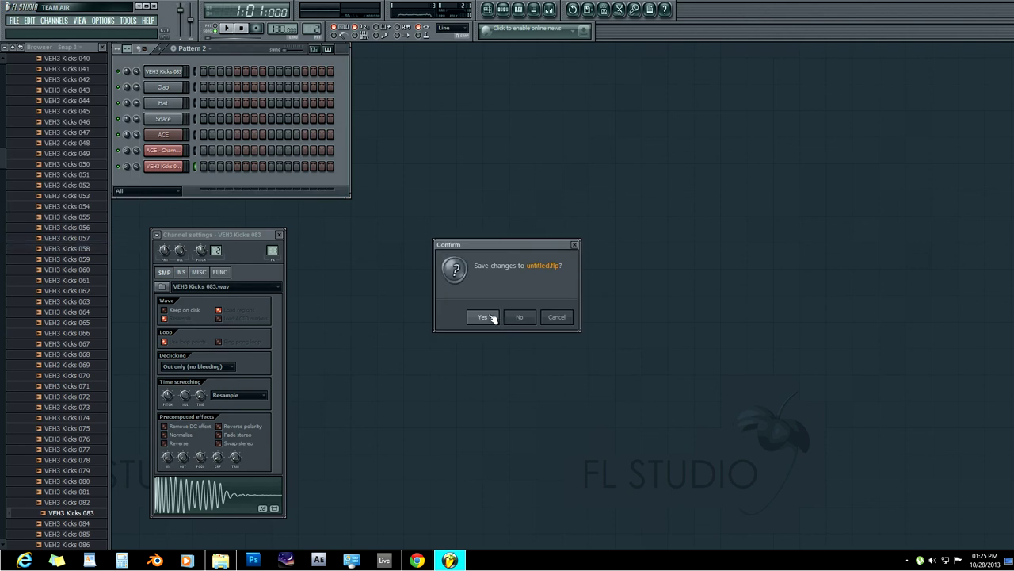